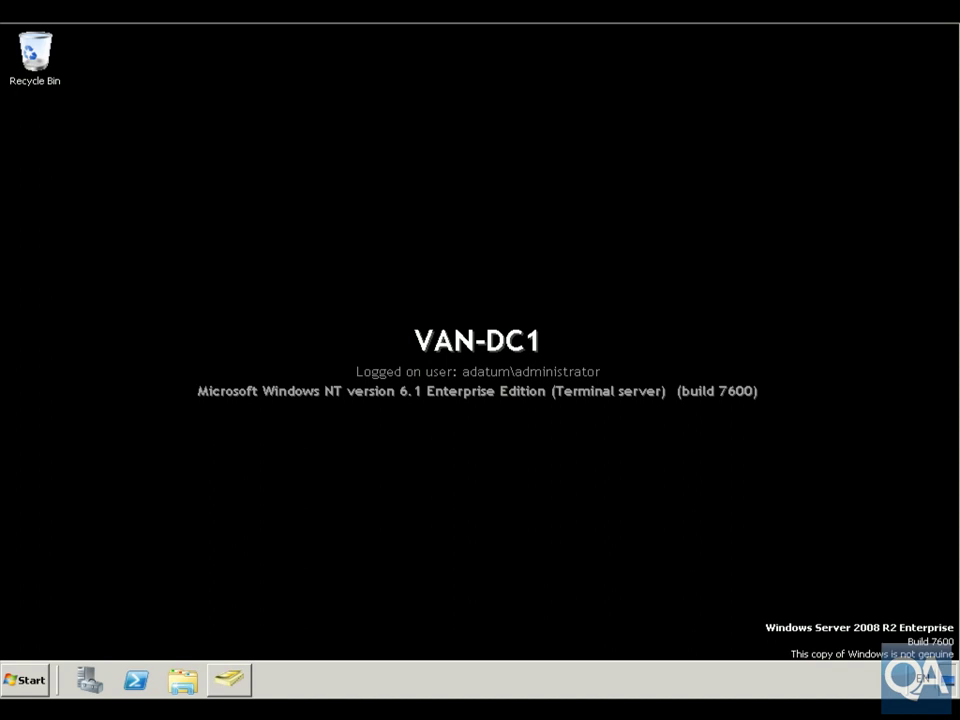
Step: Add the lab user's account to the Discovery Management group's Members and save the change
left_click(229, 682)
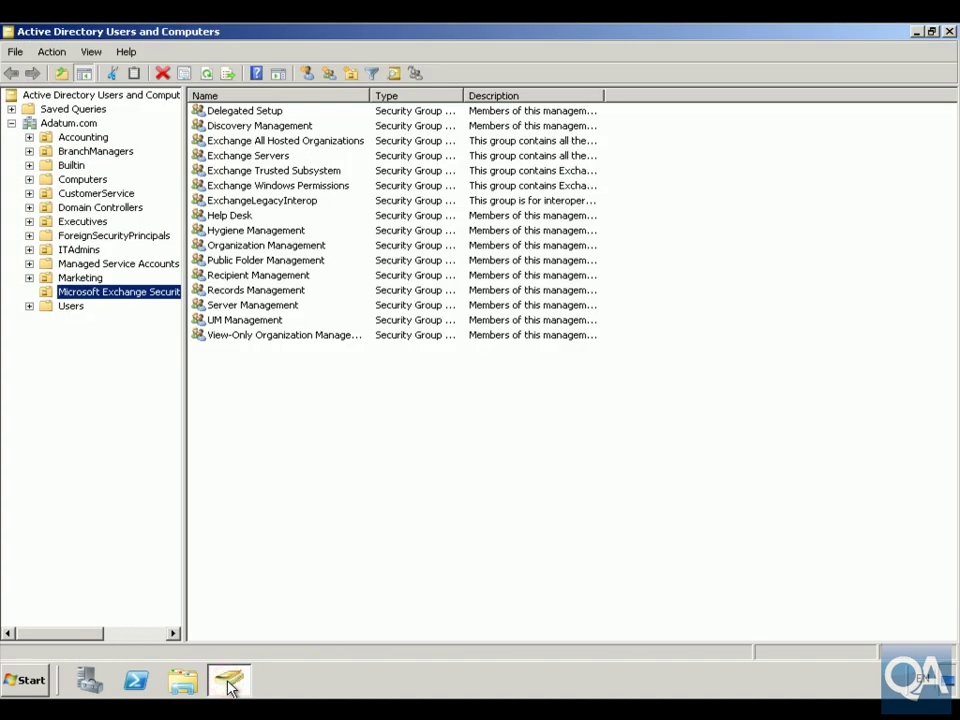
double_click(232, 126)
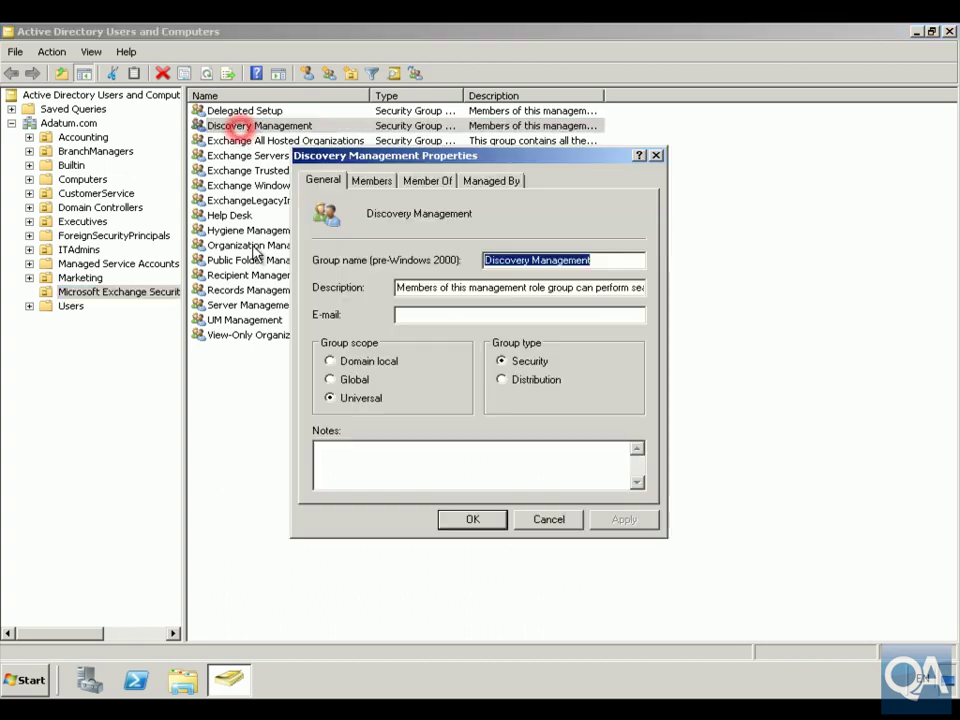
left_click(368, 182)
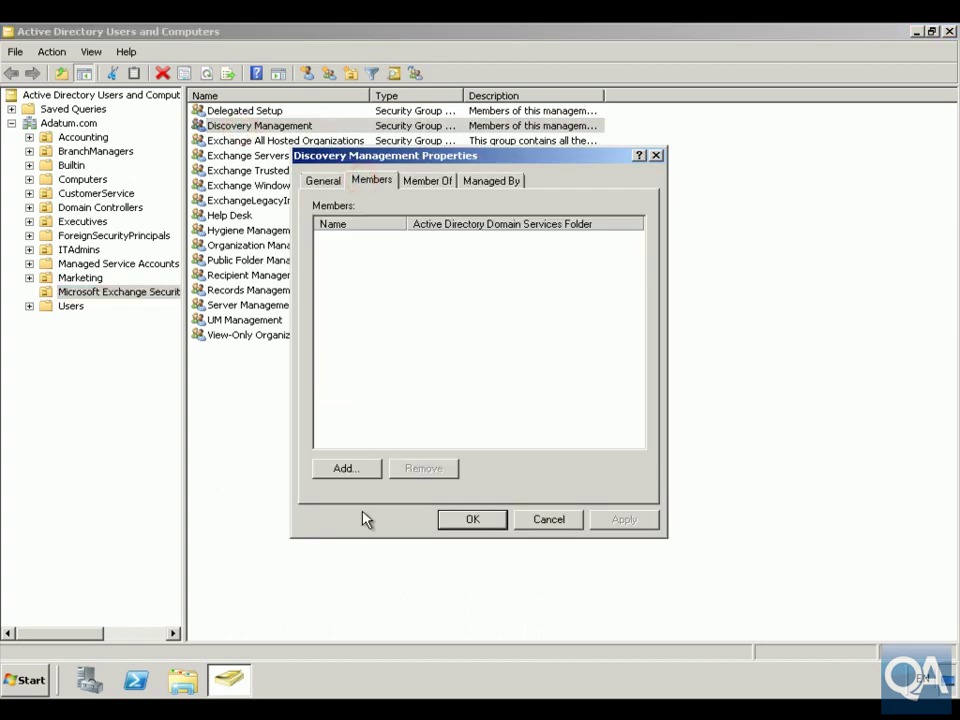
left_click(345, 469)
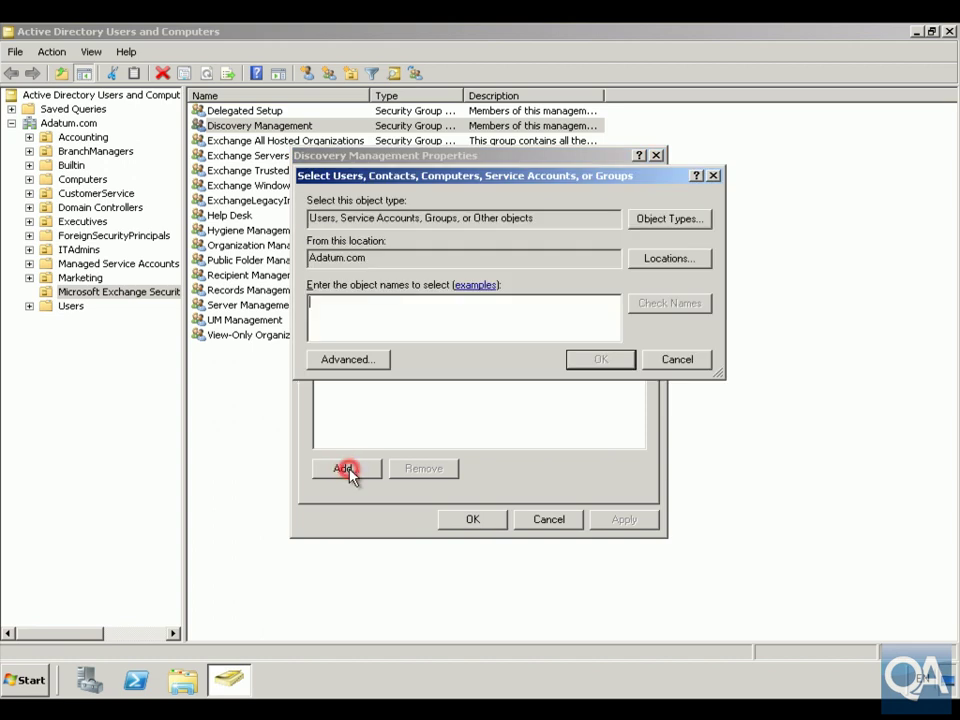
type("luca")
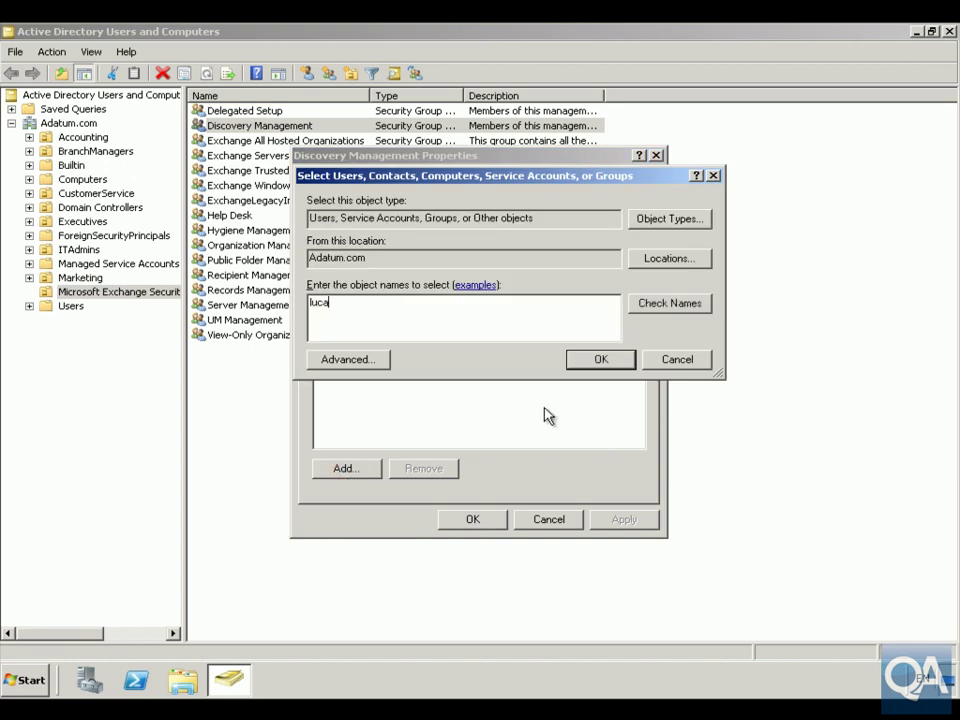
left_click(654, 303)
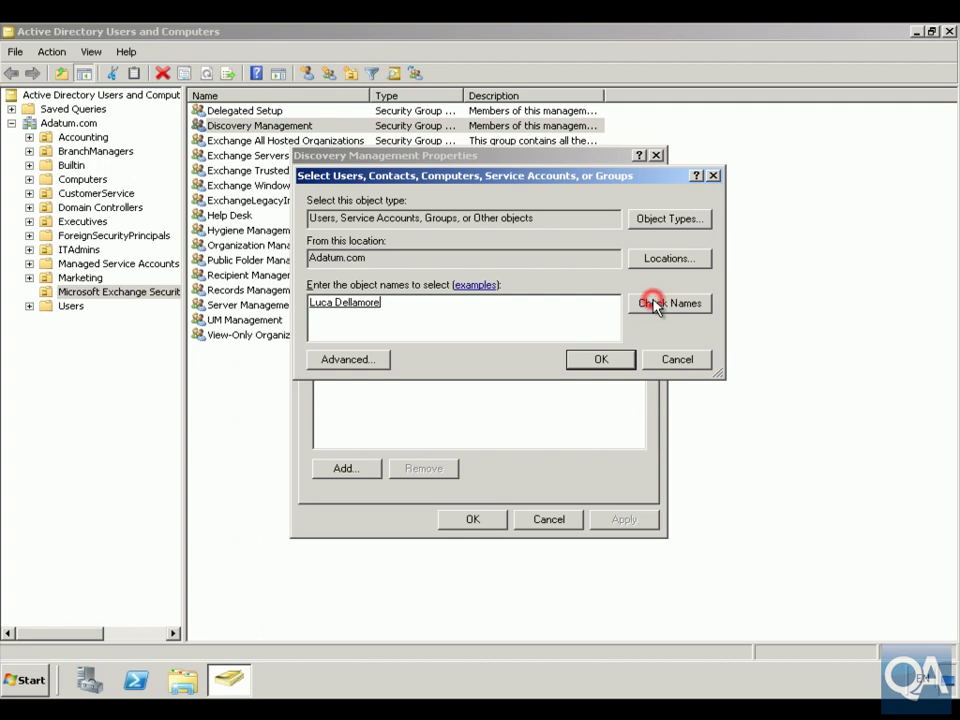
left_click(600, 359)
left_click(472, 520)
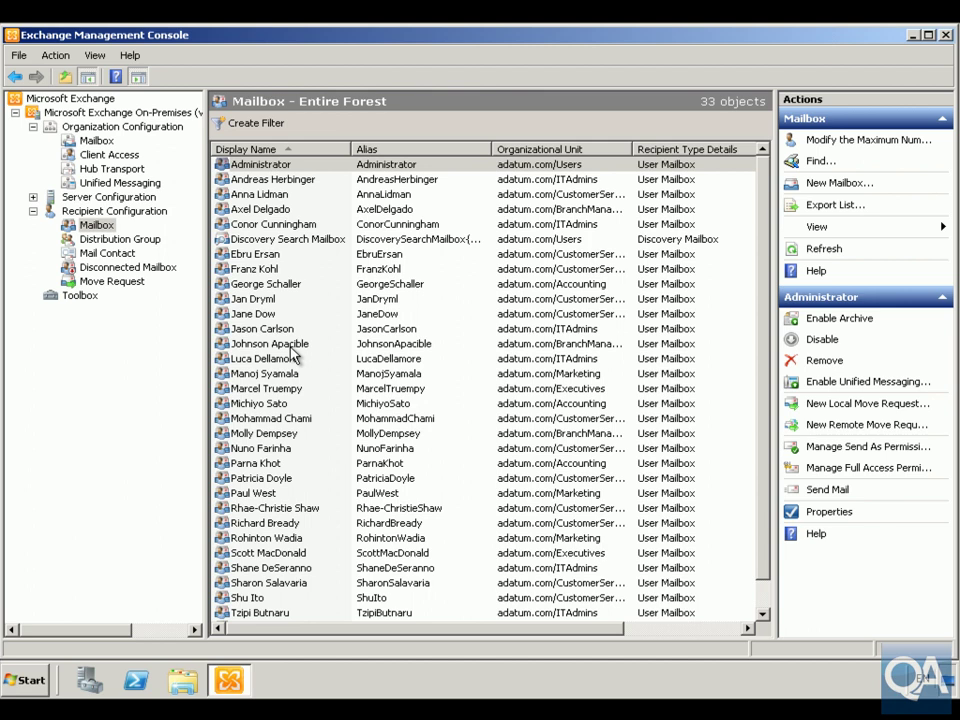
Step: Give the lab user Full Access on the Discovery Search Mailbox with the Manage Full Access Permission wizard
right_click(273, 238)
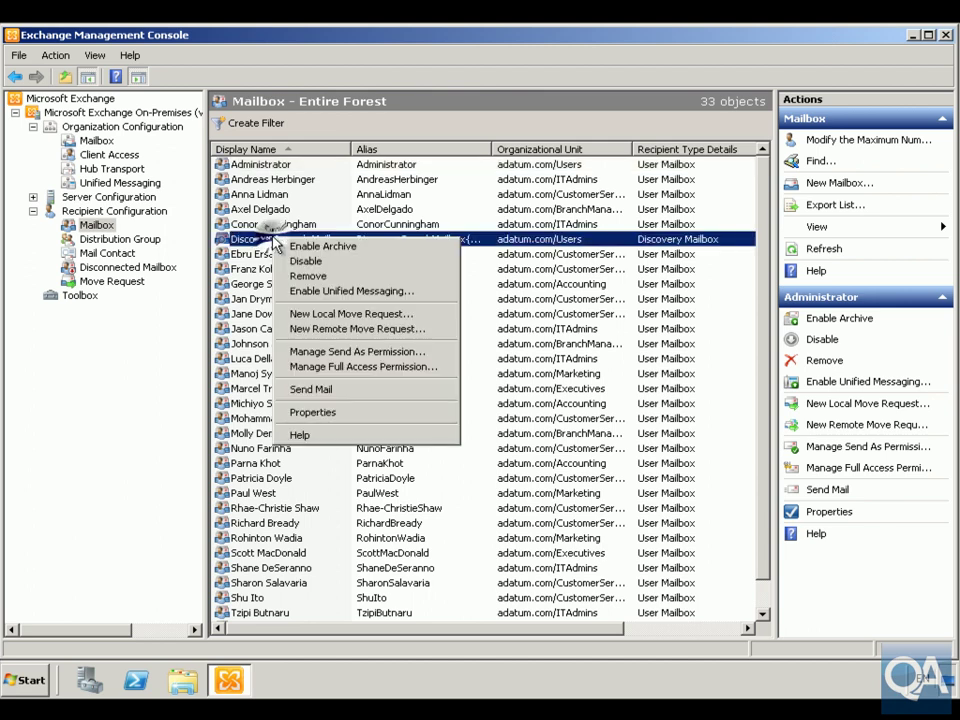
left_click(330, 367)
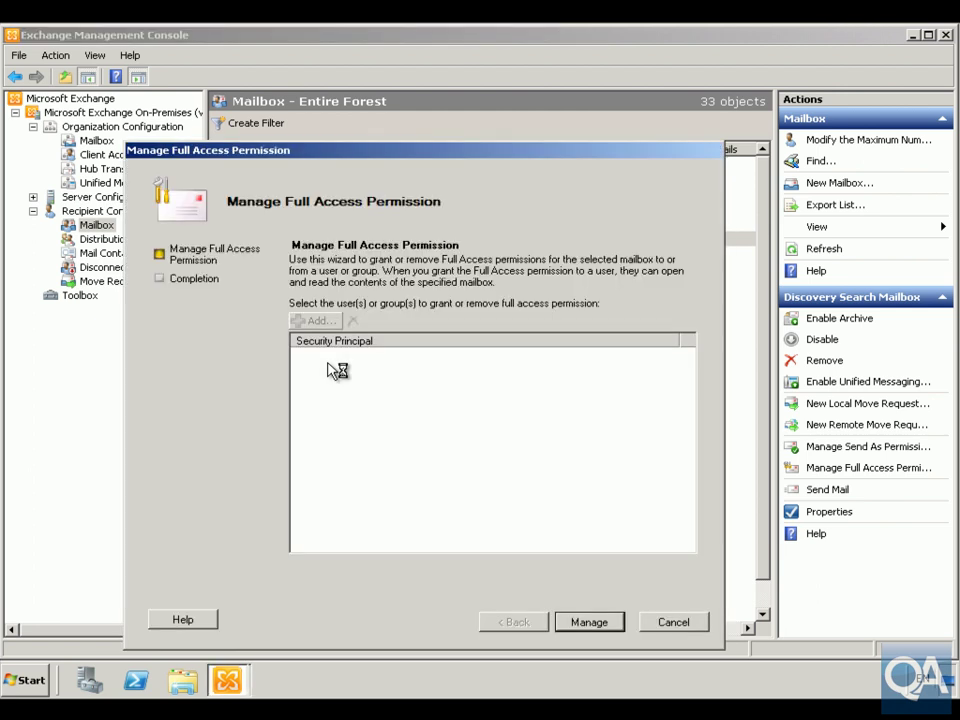
left_click(318, 320)
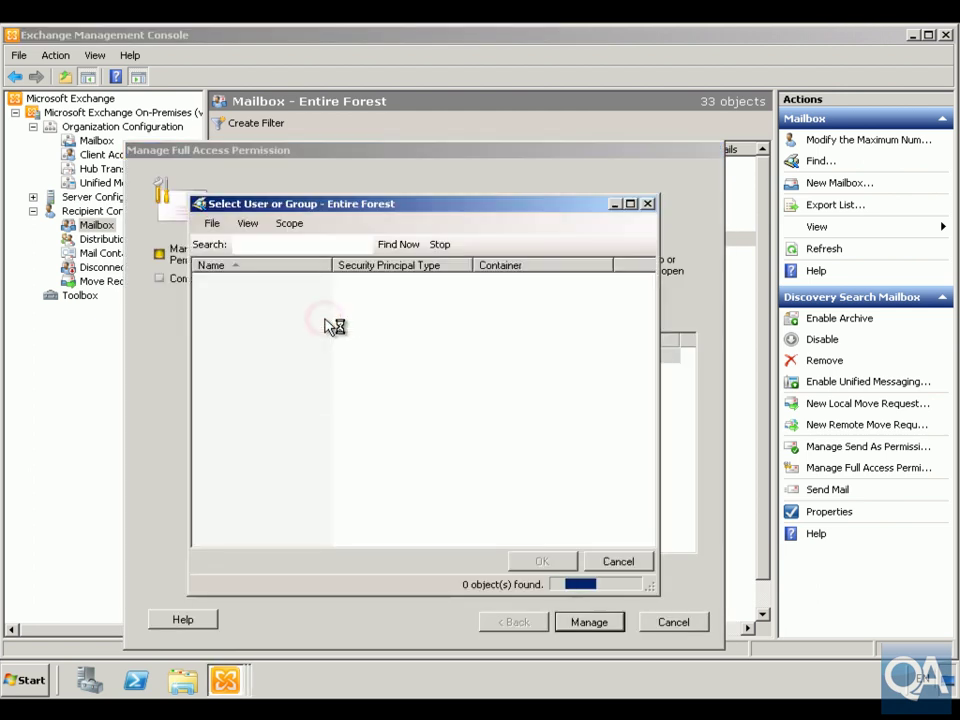
scroll(306, 465, "down", 6)
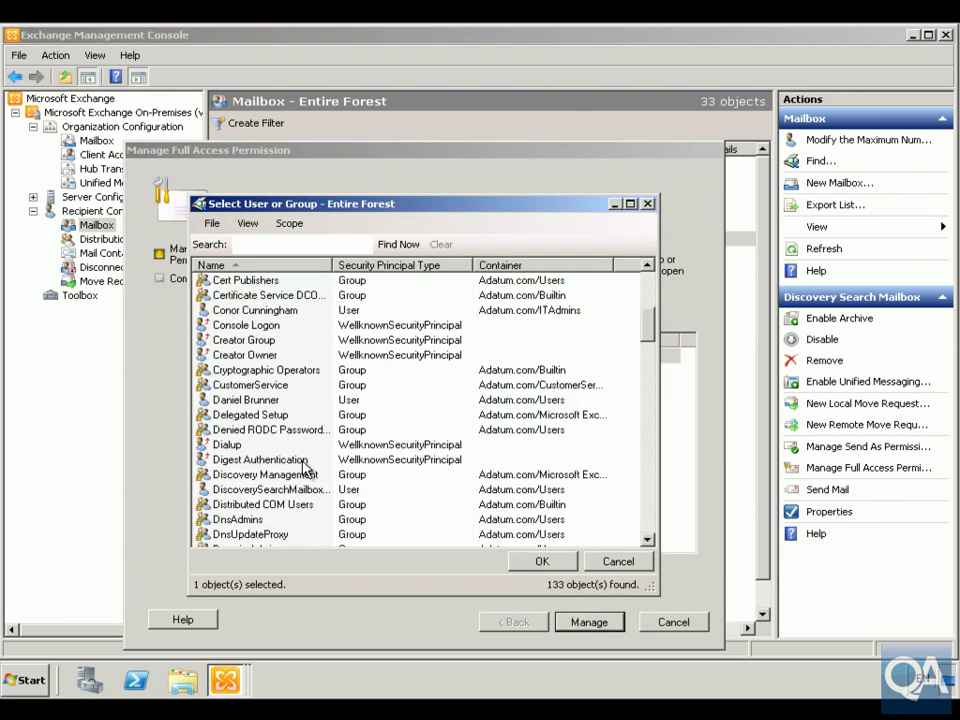
scroll(306, 465, "down", 7)
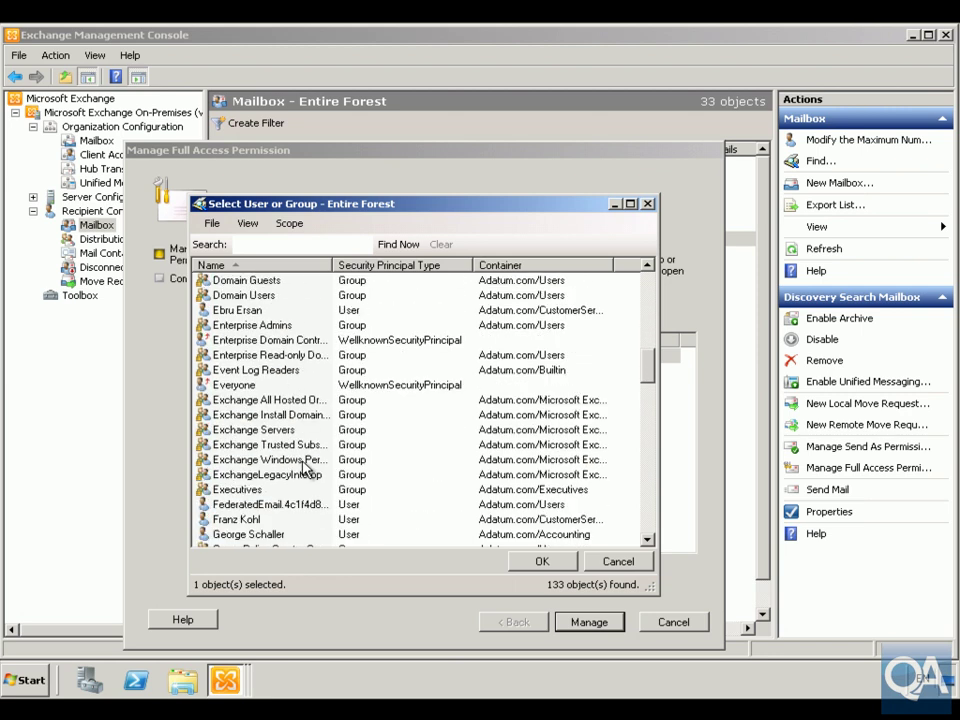
scroll(306, 466, "down", 1)
scroll(306, 466, "up", 1)
scroll(306, 466, "down", 4)
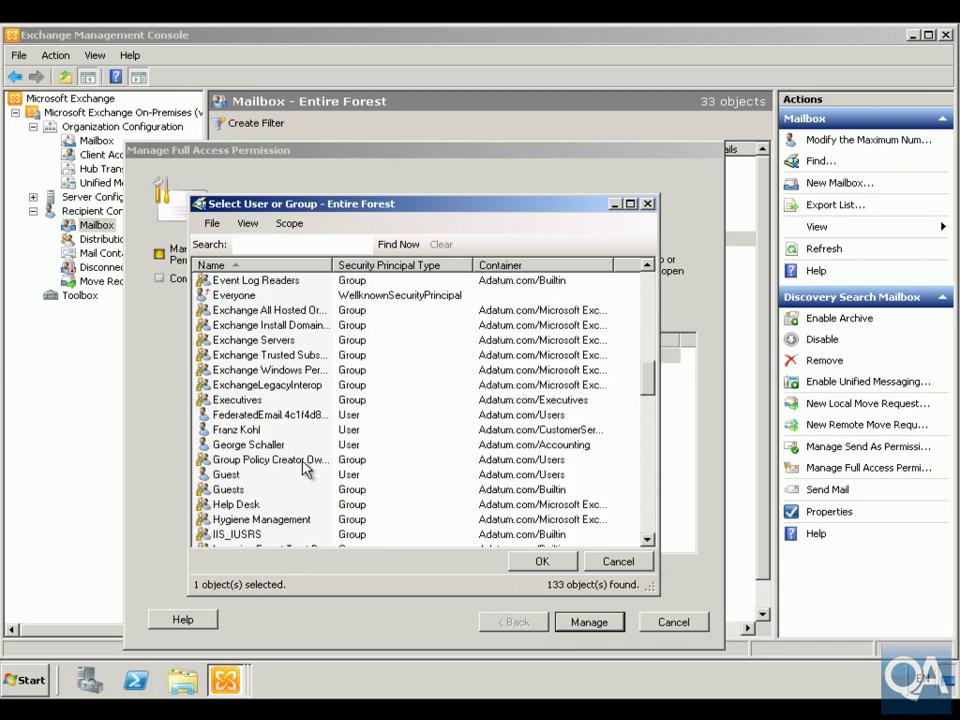
scroll(306, 466, "down", 3)
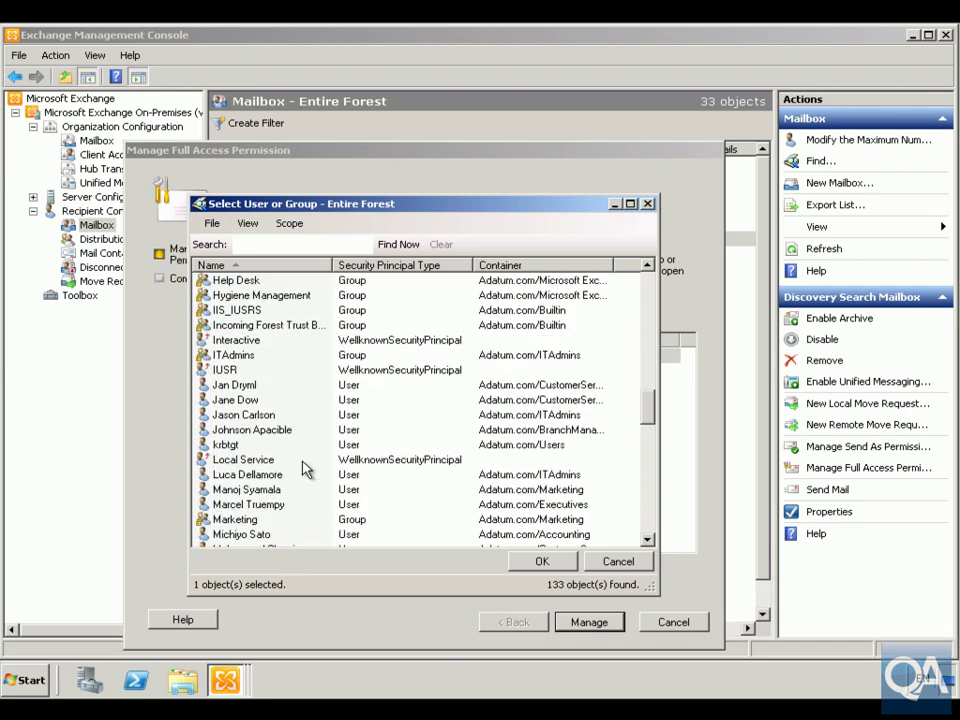
left_click(245, 474)
left_click(536, 561)
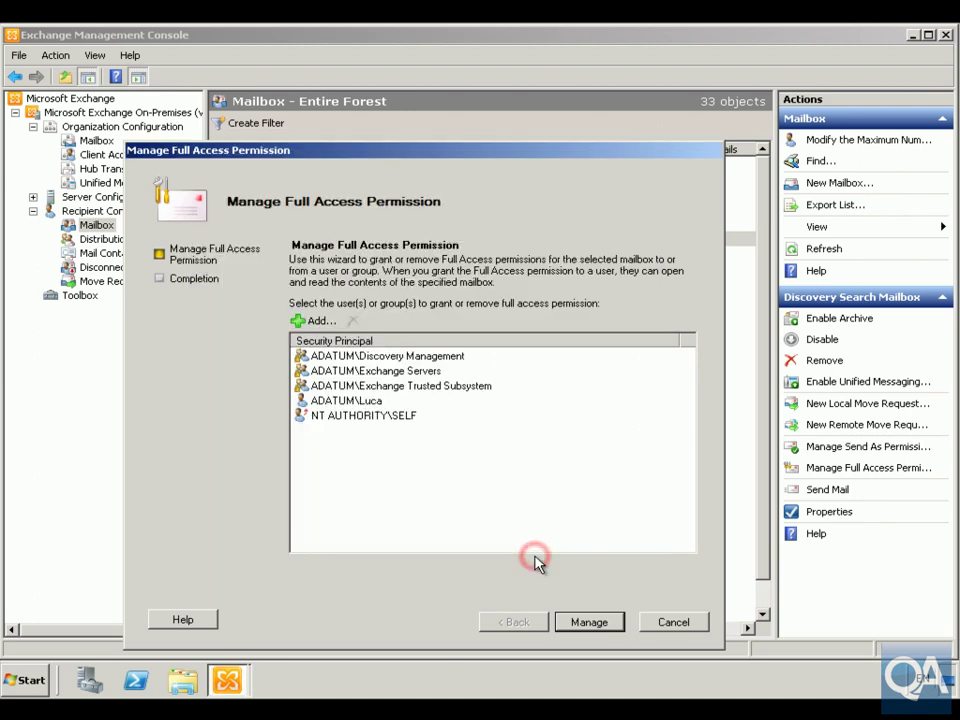
left_click(605, 624)
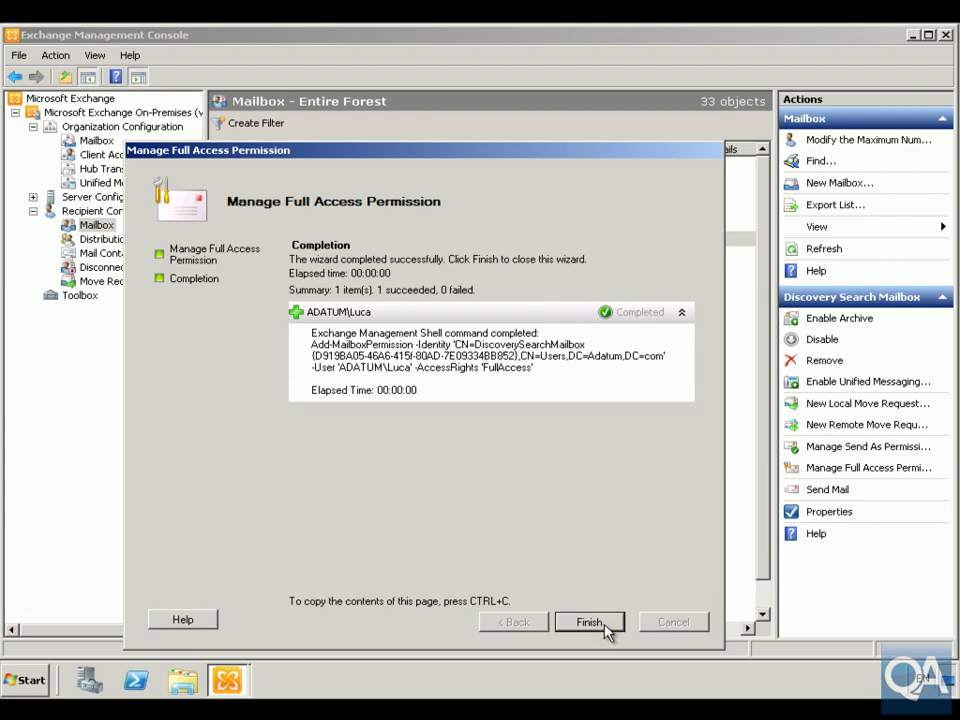
left_click(589, 622)
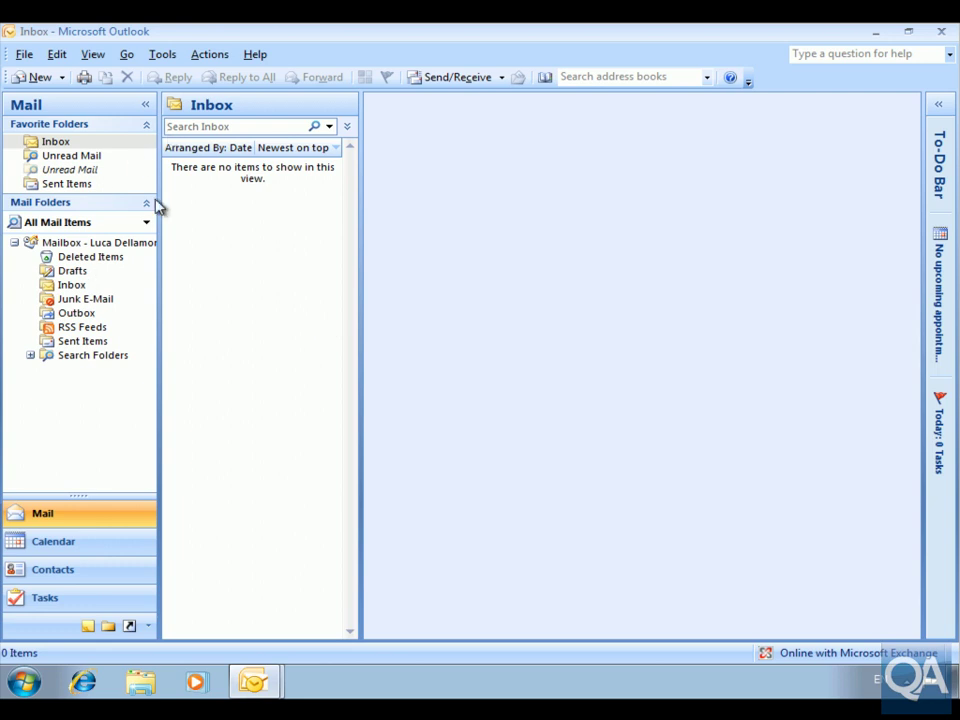
Step: Address a new email to two colleagues, resolve their names with Ctrl+K, and enter subject 'New Message'
left_click(40, 78)
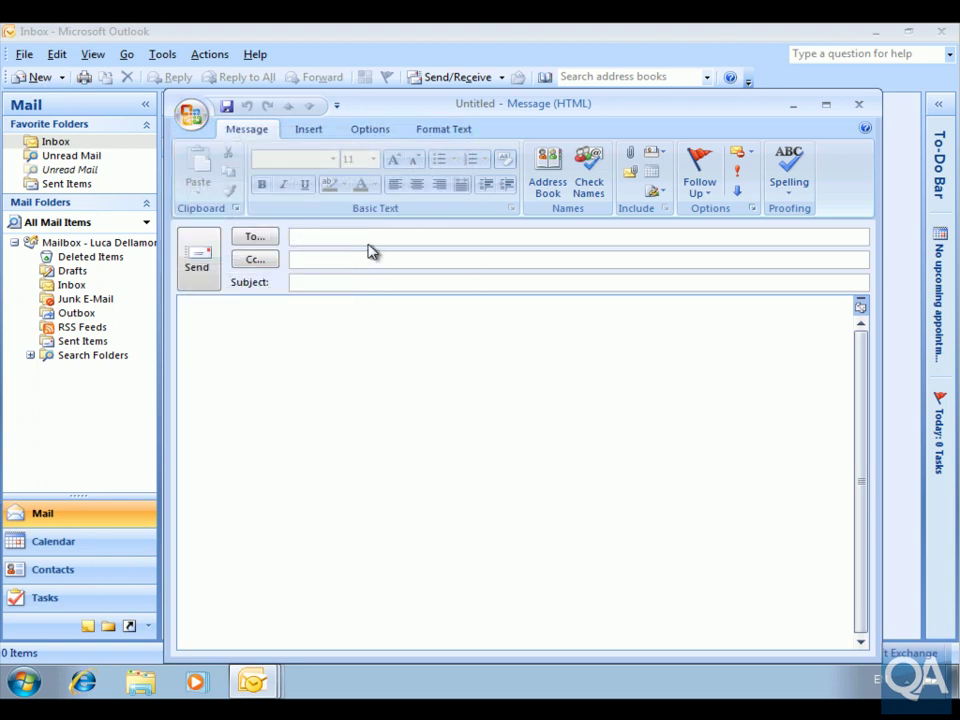
type("manoj;wei")
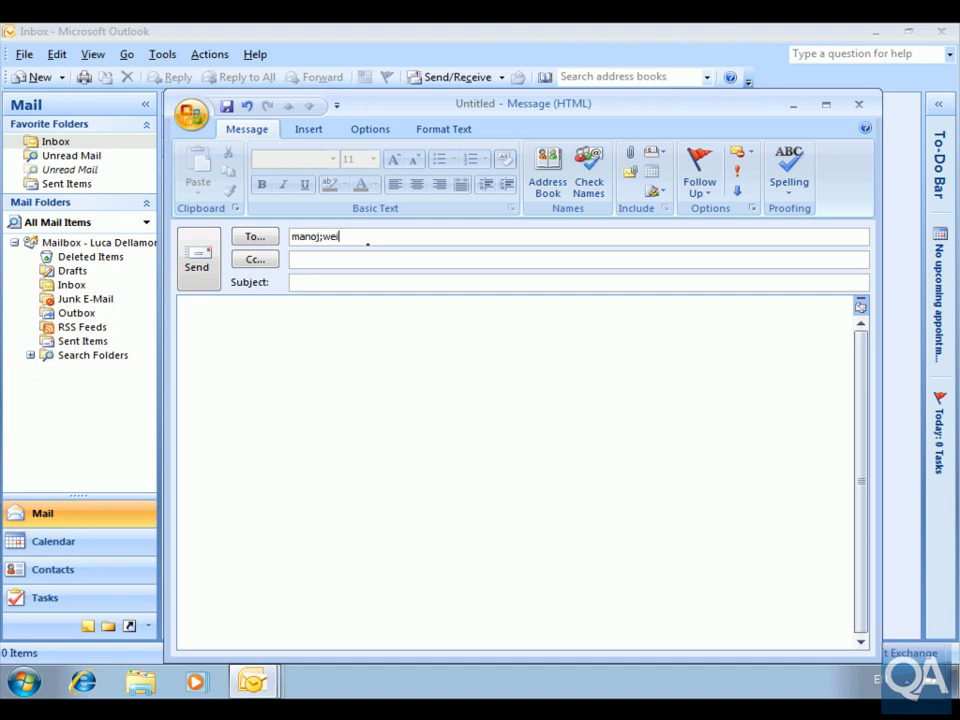
key("ctrl+k")
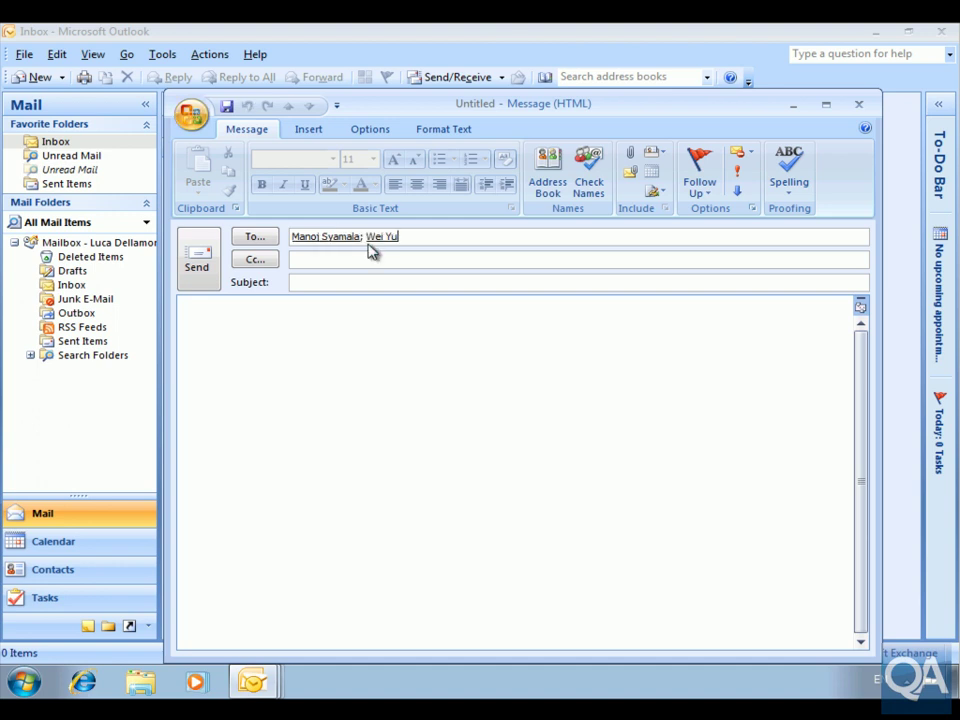
left_click(328, 285)
type("New ")
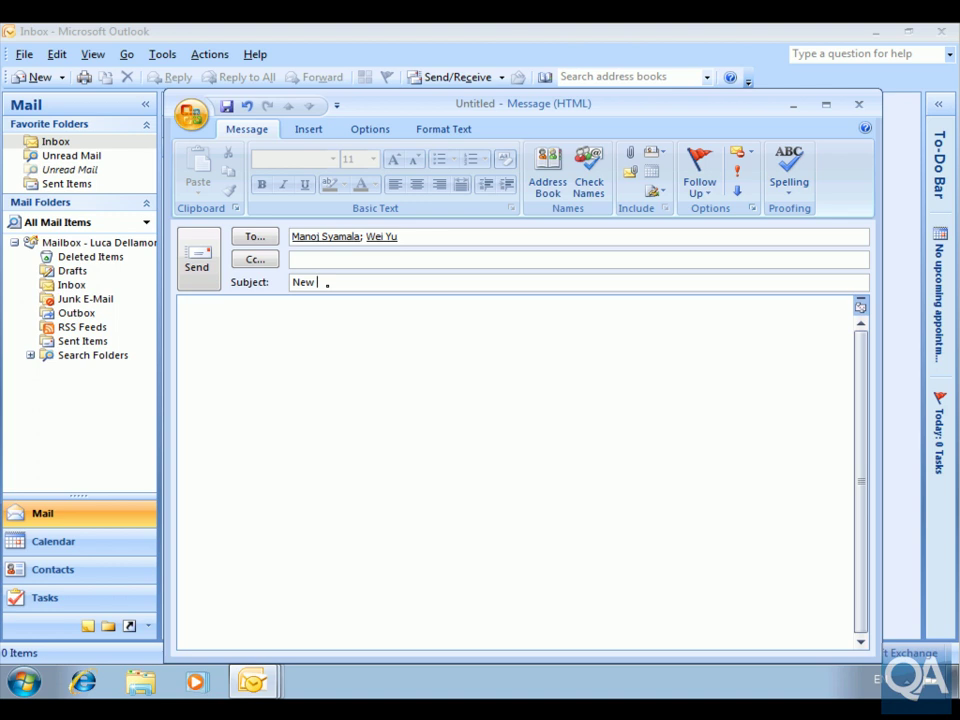
type("Message")
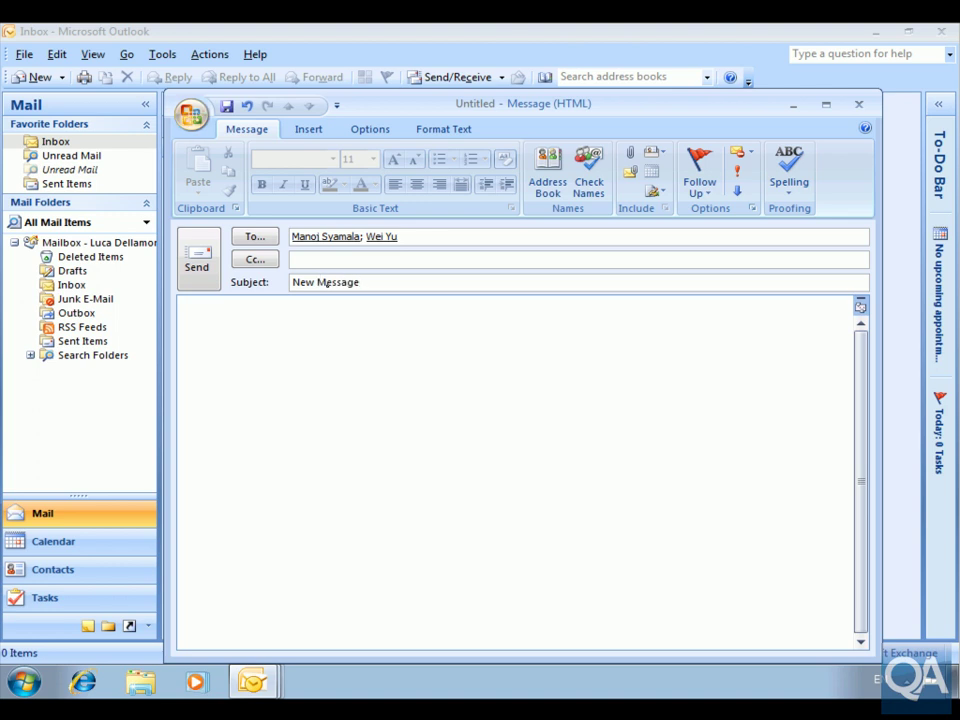
Step: Write the body 'We've recieved the new ProjectX Items in the inventory' and dismiss the activation notice
left_click(204, 313)
left_click(204, 311)
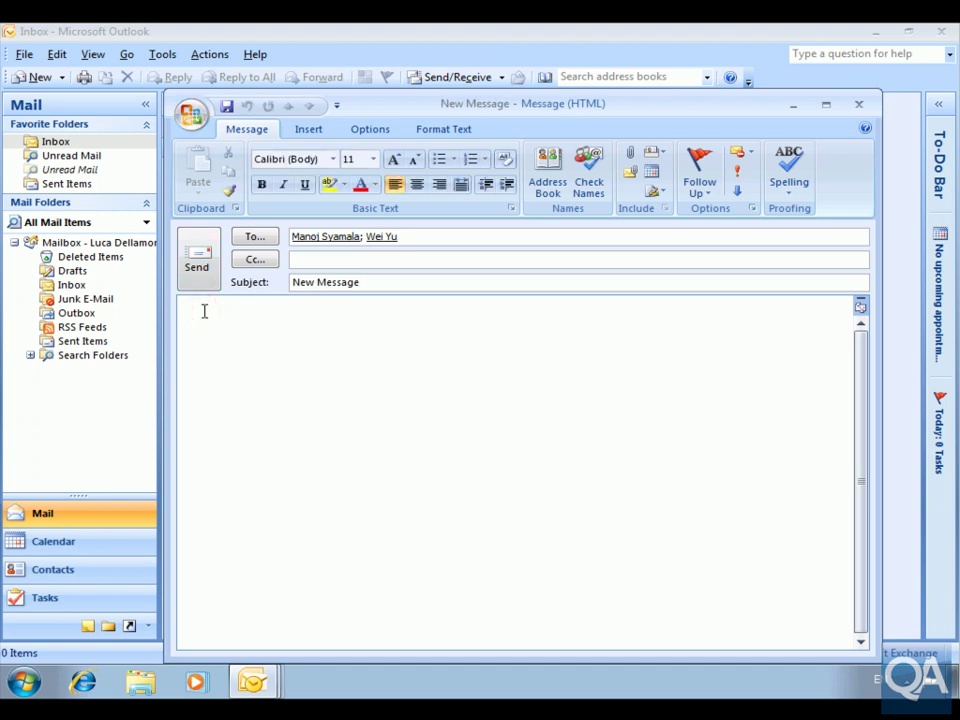
type("We")
type("'ve")
type(" rece")
type("ieved the")
type(" new")
type(" Pro")
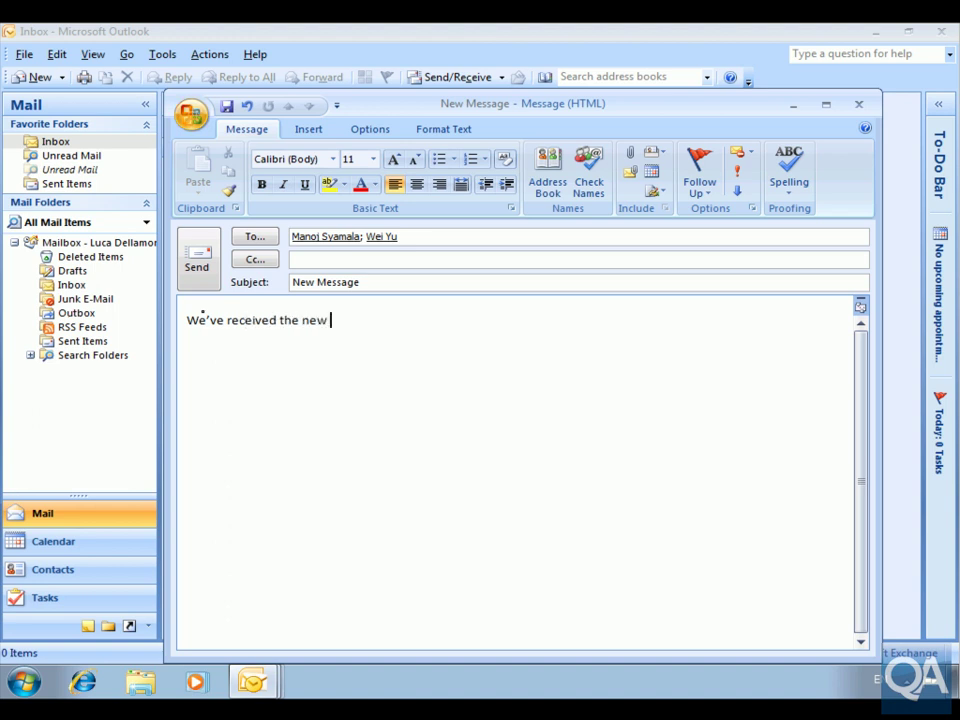
type("jectX Items")
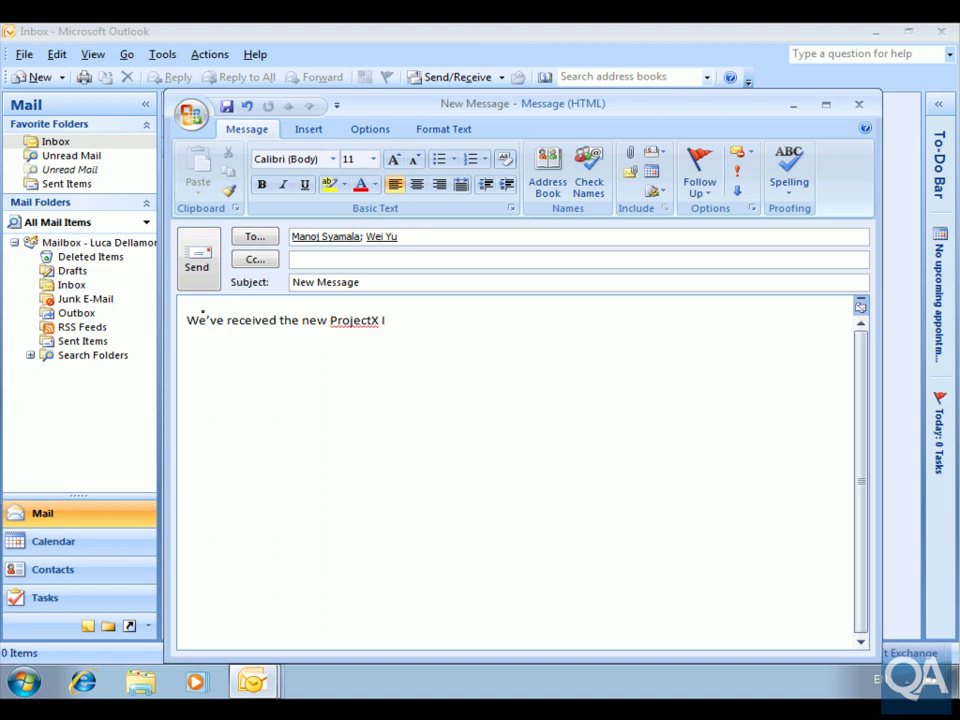
type(" in the i")
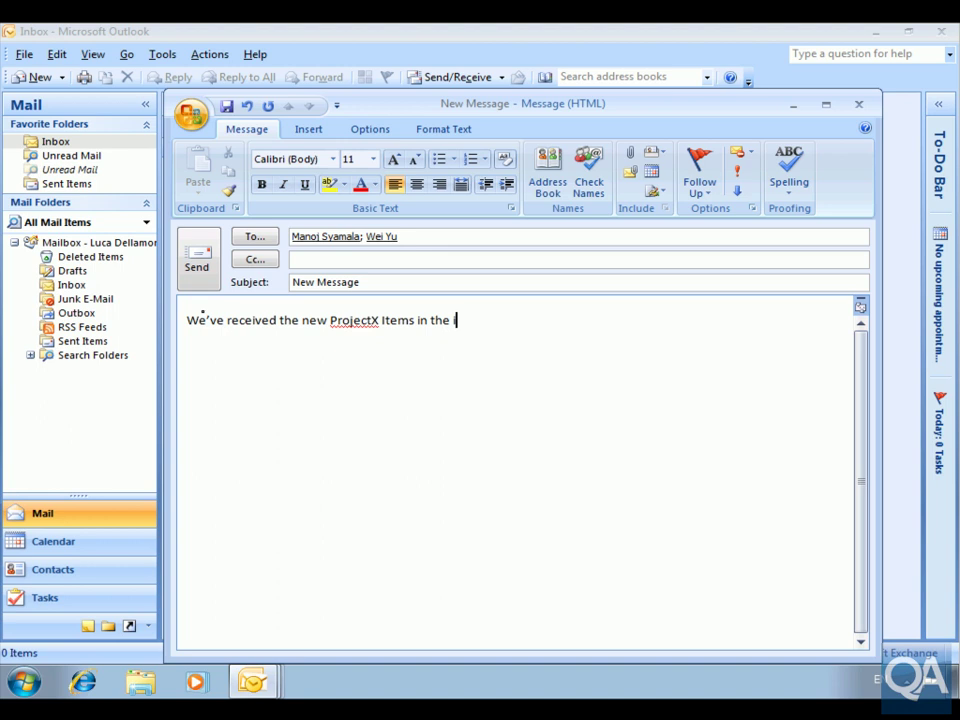
type("nventory")
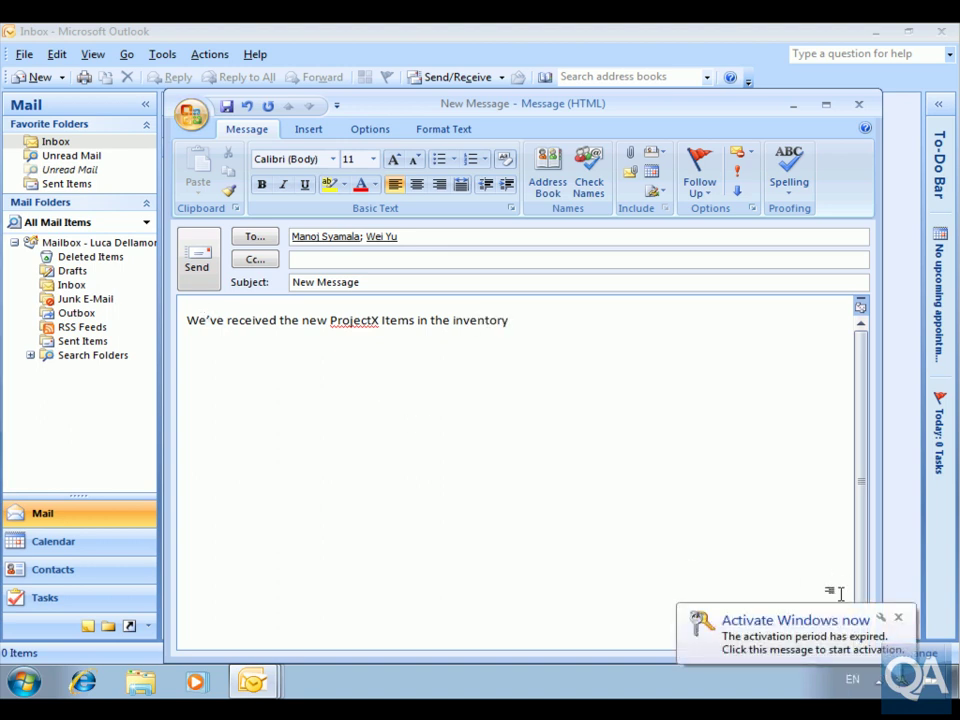
left_click(897, 618)
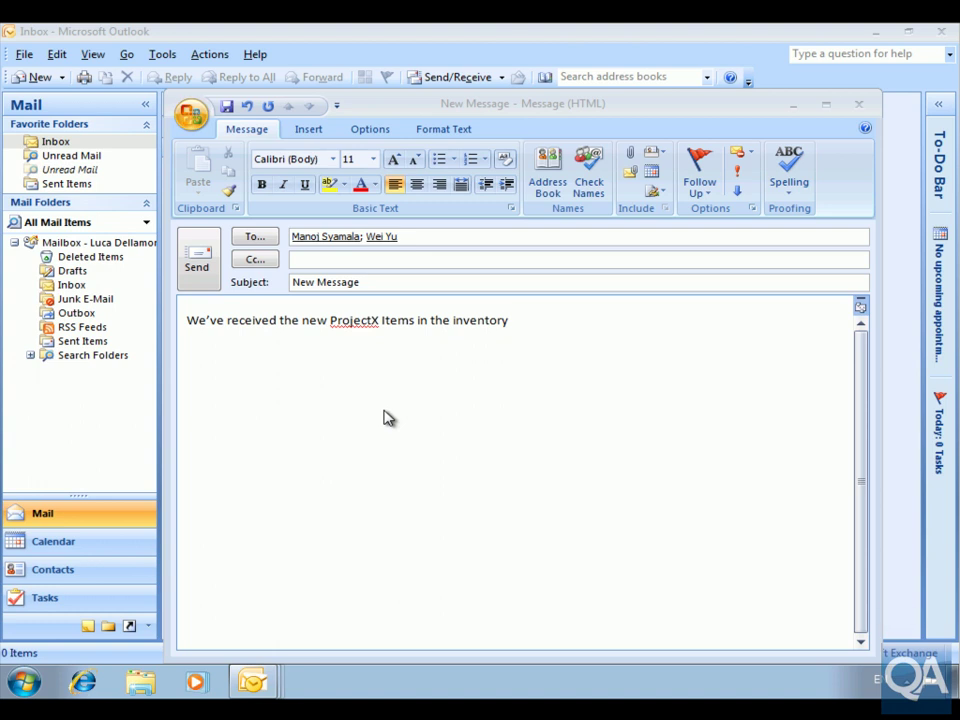
Step: Send the ProjectX message, check it in Sent Items, and launch Internet Explorer
left_click(198, 262)
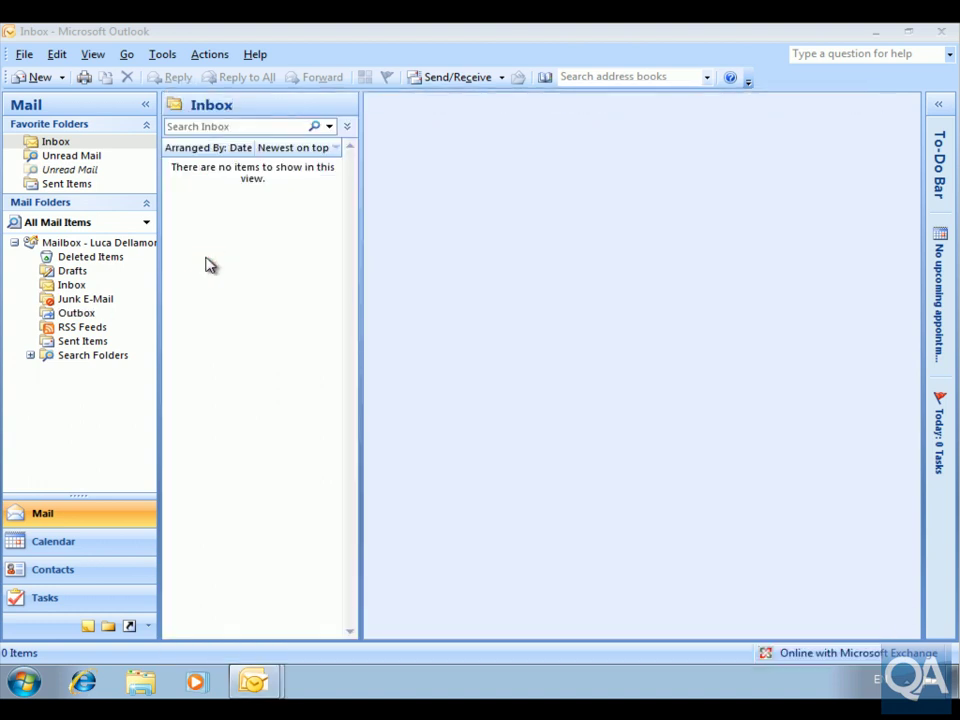
left_click(79, 339)
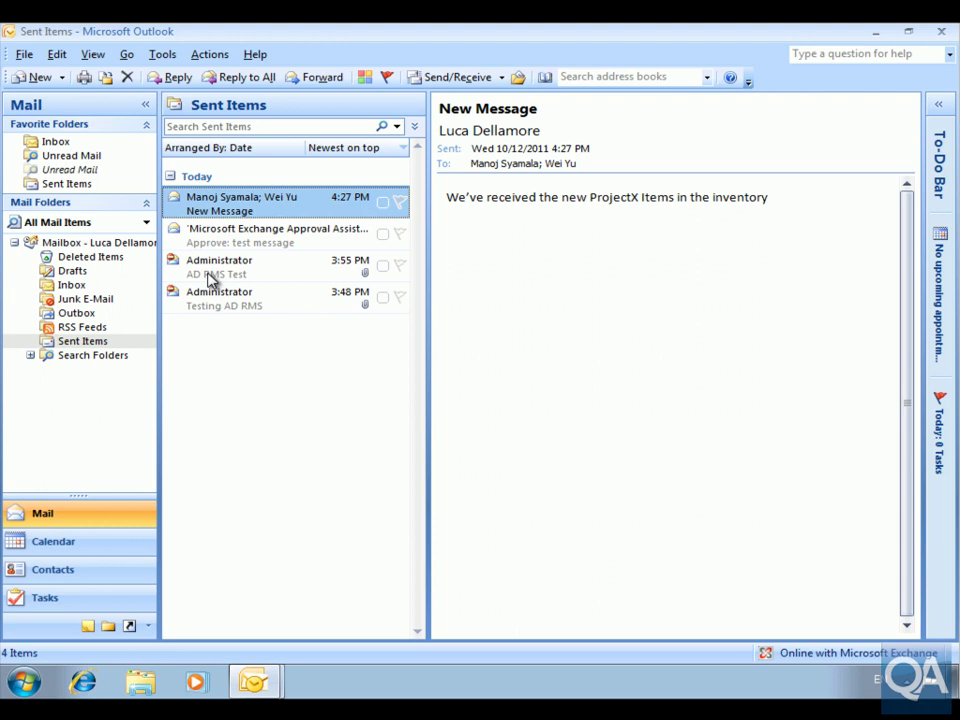
left_click(83, 682)
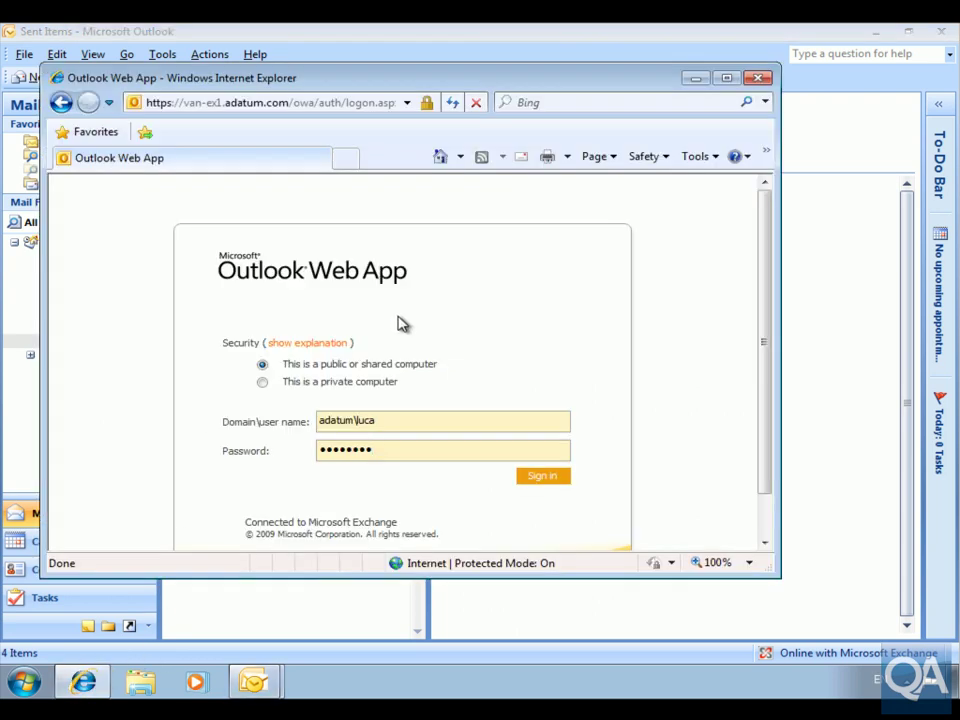
Step: Sign in to Outlook Web App and maximize the Internet Explorer window
left_click(536, 476)
left_click(727, 78)
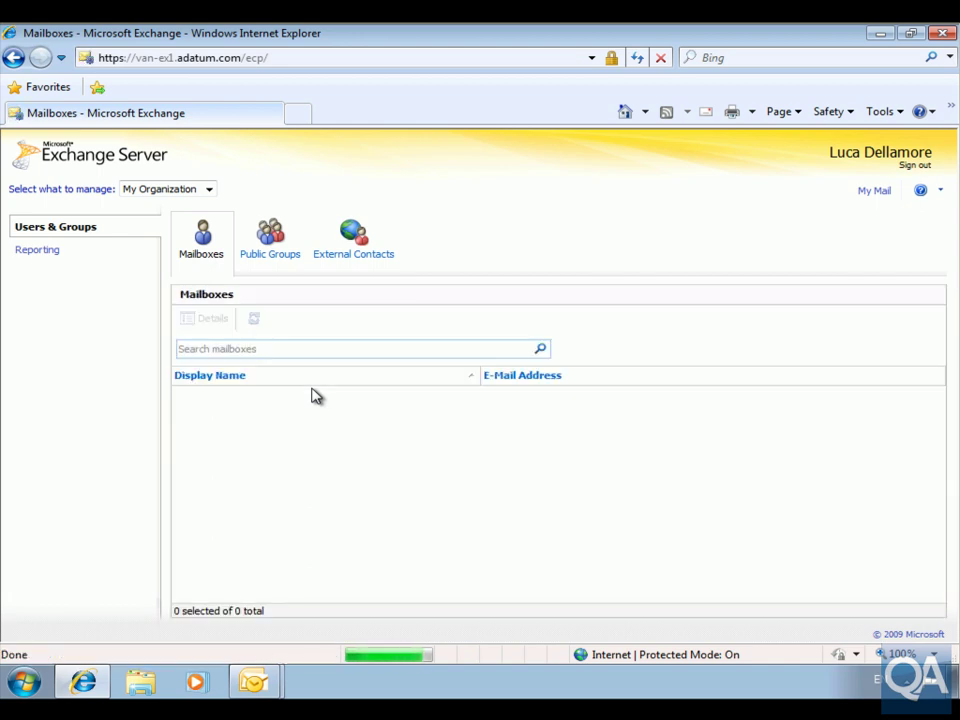
Step: Go to Reporting and create a new Multi-Mailbox Search
left_click(45, 250)
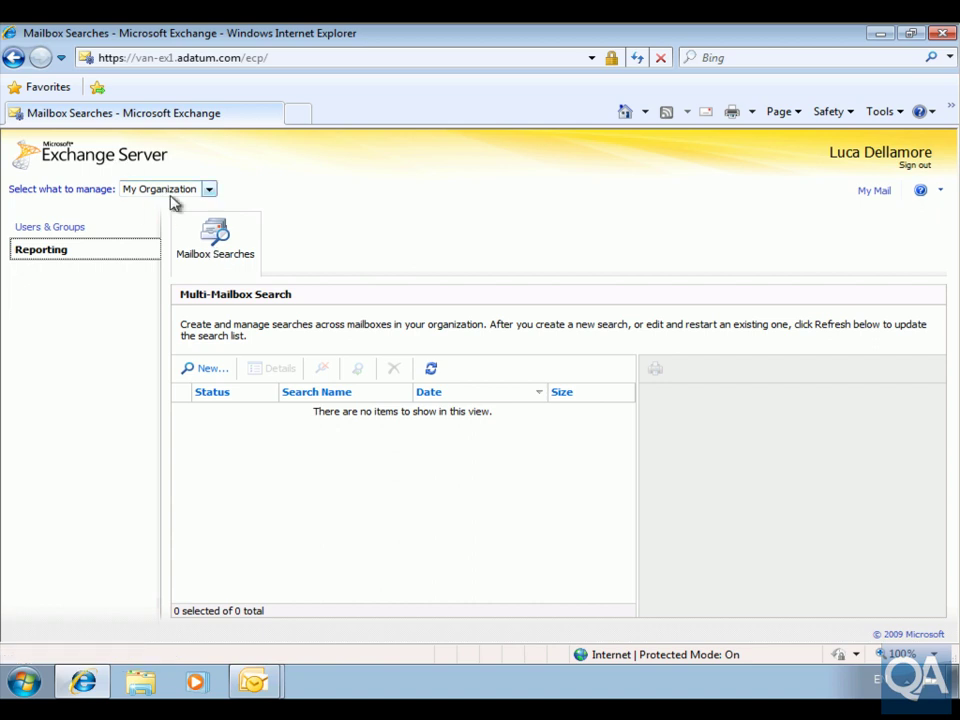
left_click(200, 369)
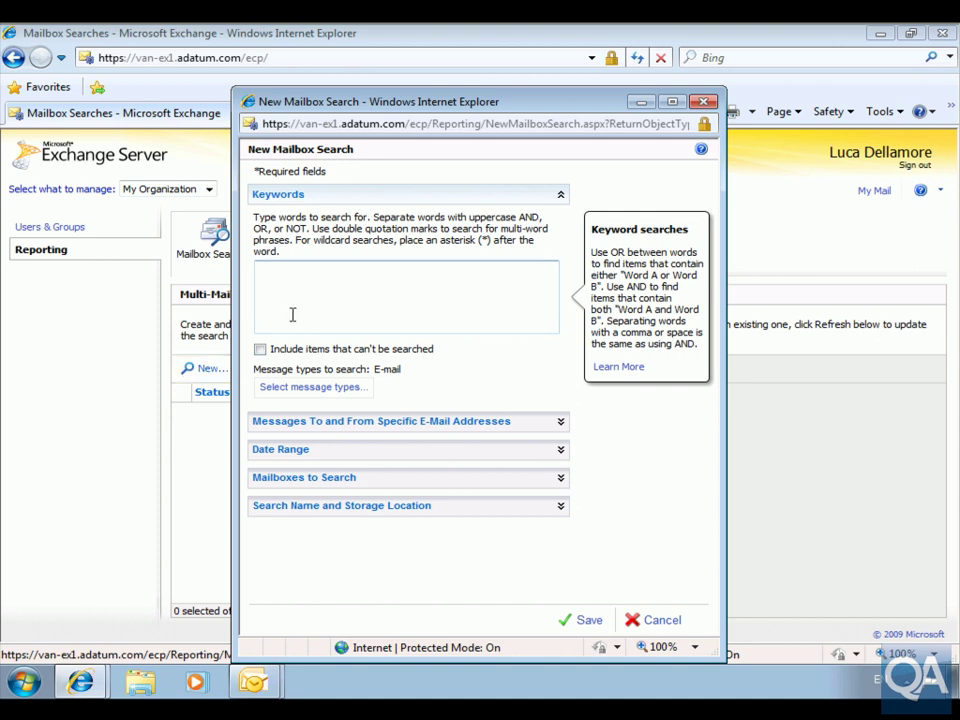
Step: Enter keyword 'ProjectX' and open the Mailboxes to Search picker to add specific mailboxes
type("ProjectX")
left_click(556, 478)
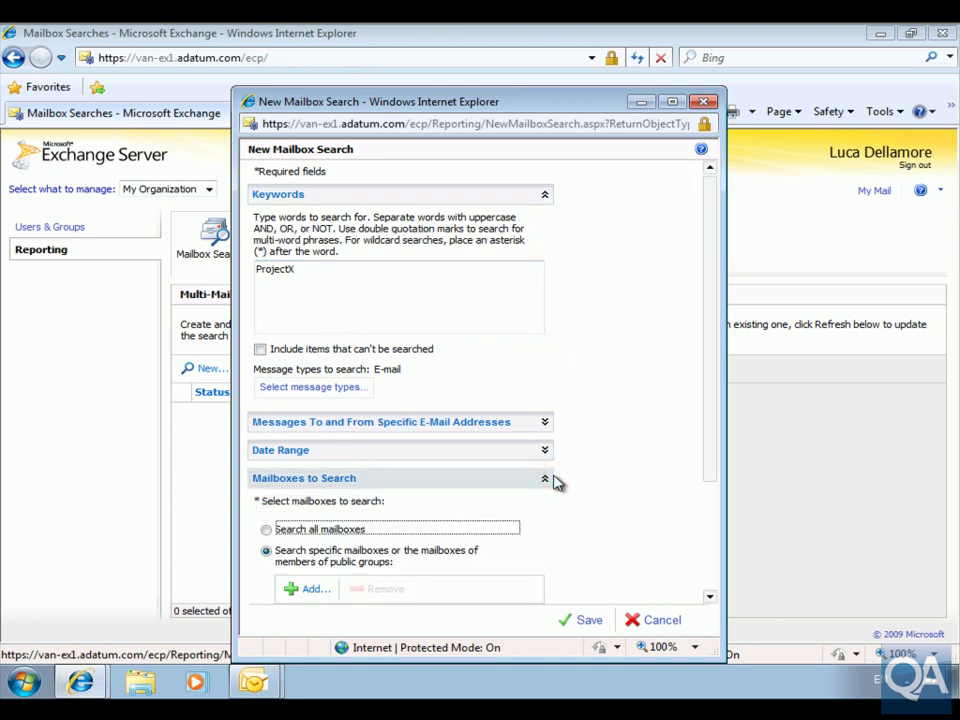
left_click(316, 588)
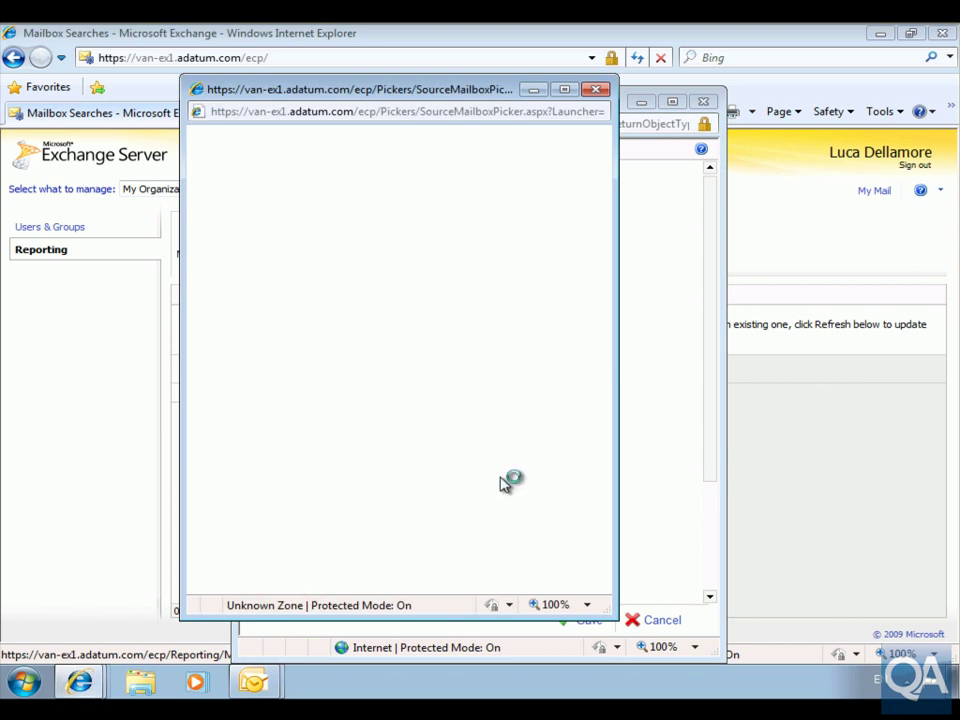
Step: Add the two recipients' mailboxes and the sender's mailbox as search sources, then confirm
left_click_drag(591, 280, 594, 345)
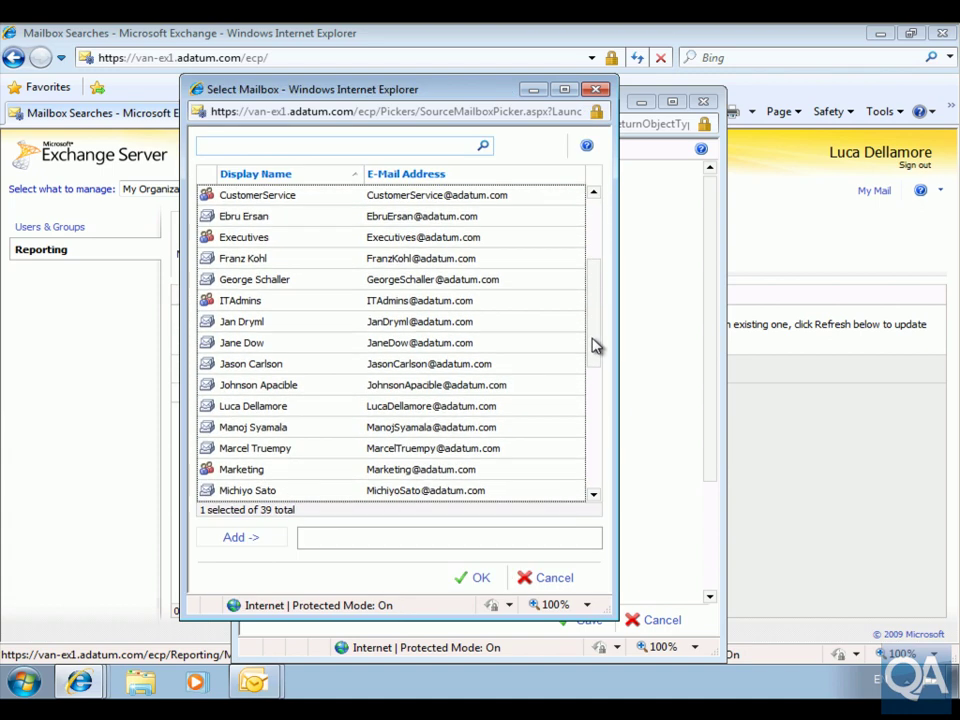
left_click(292, 427)
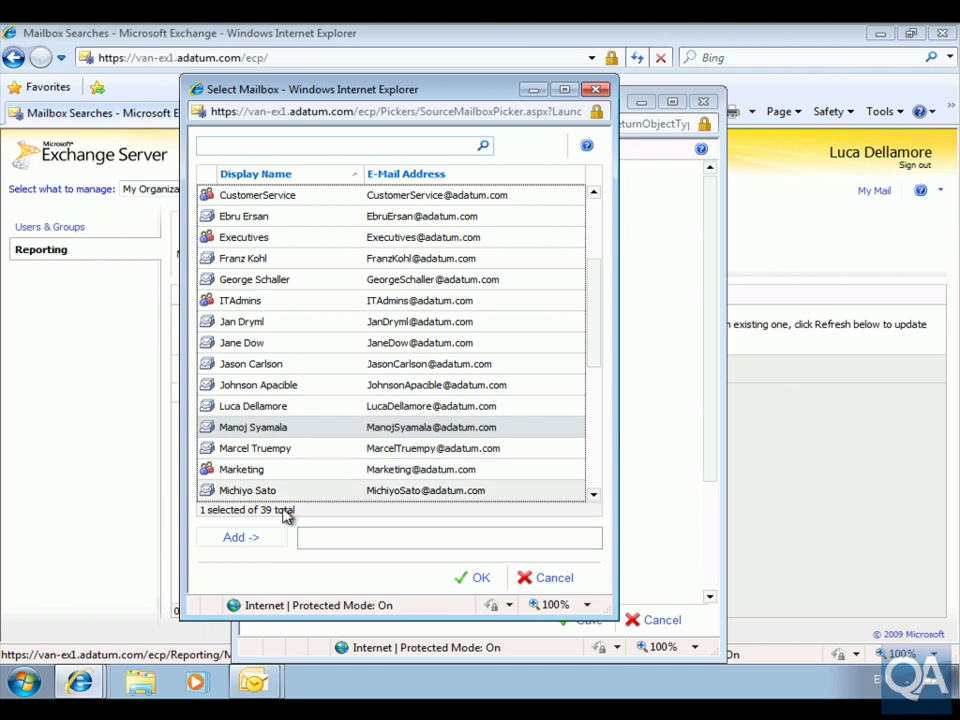
left_click(256, 540)
left_click(263, 411)
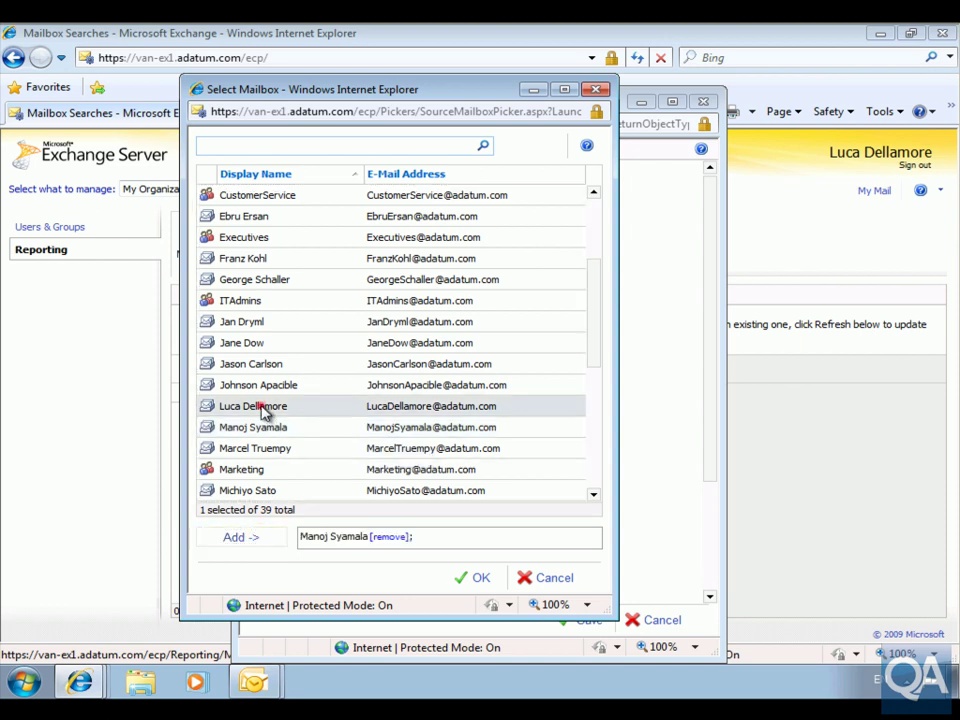
left_click(251, 538)
left_click_drag(597, 357, 591, 490)
left_click(285, 489)
left_click(246, 540)
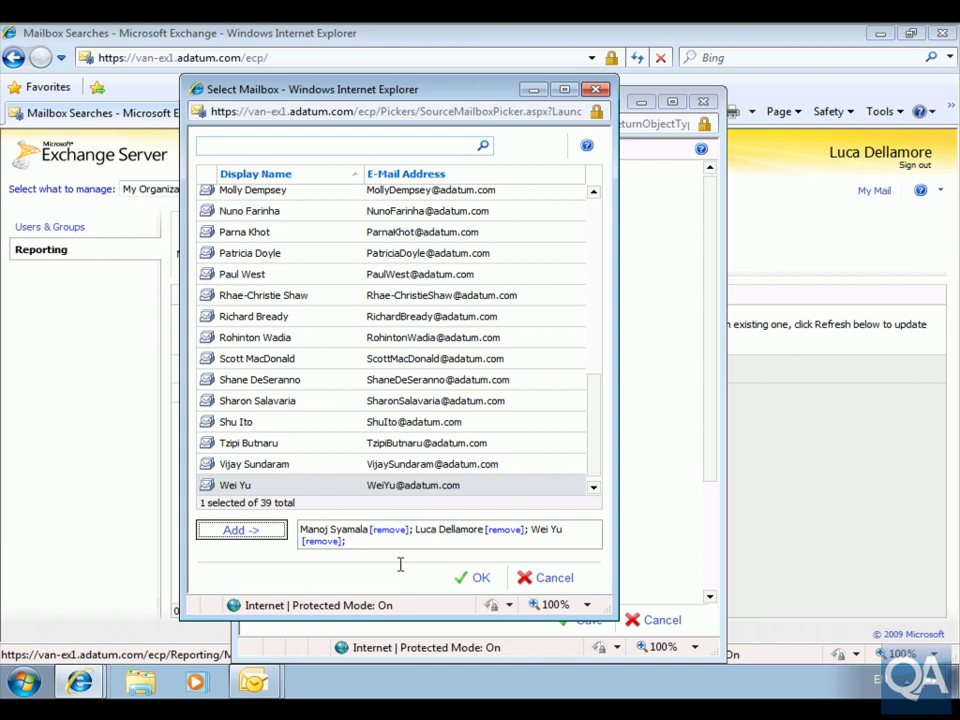
left_click(478, 580)
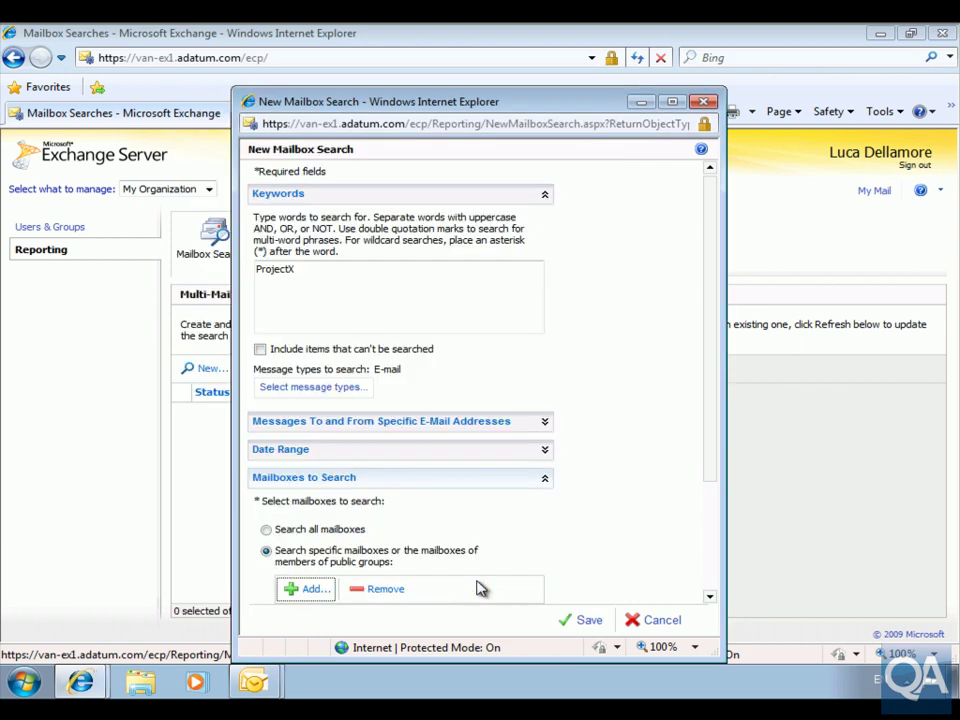
Step: Name the search 'ProjectX Discovery' and dismiss the SmartScreen Filter notice
left_click_drag(717, 453, 713, 574)
left_click(543, 579)
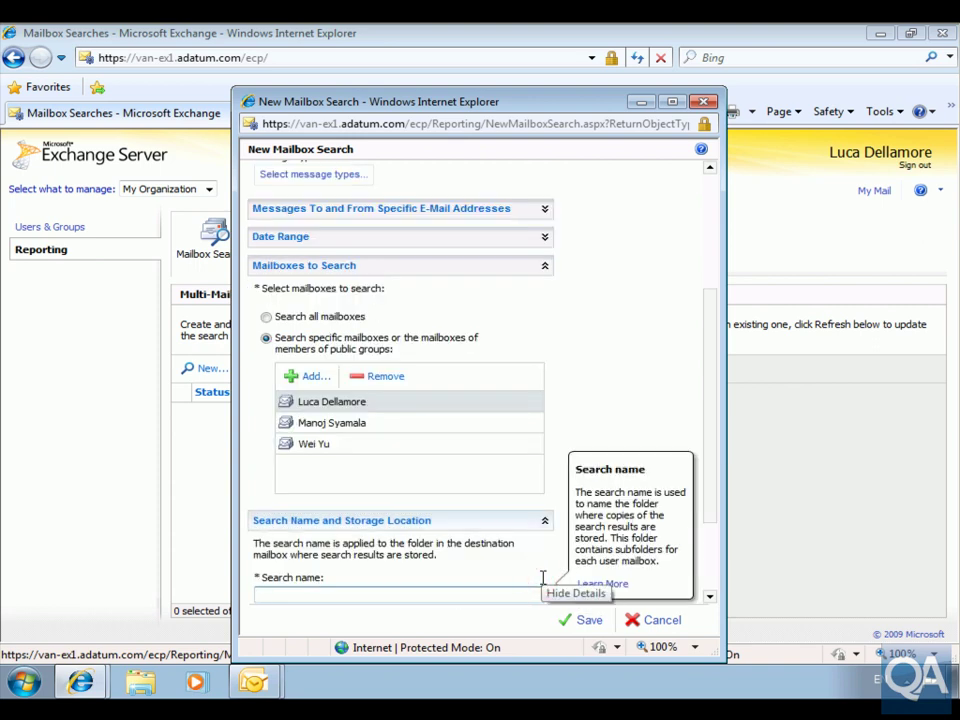
left_click(369, 591)
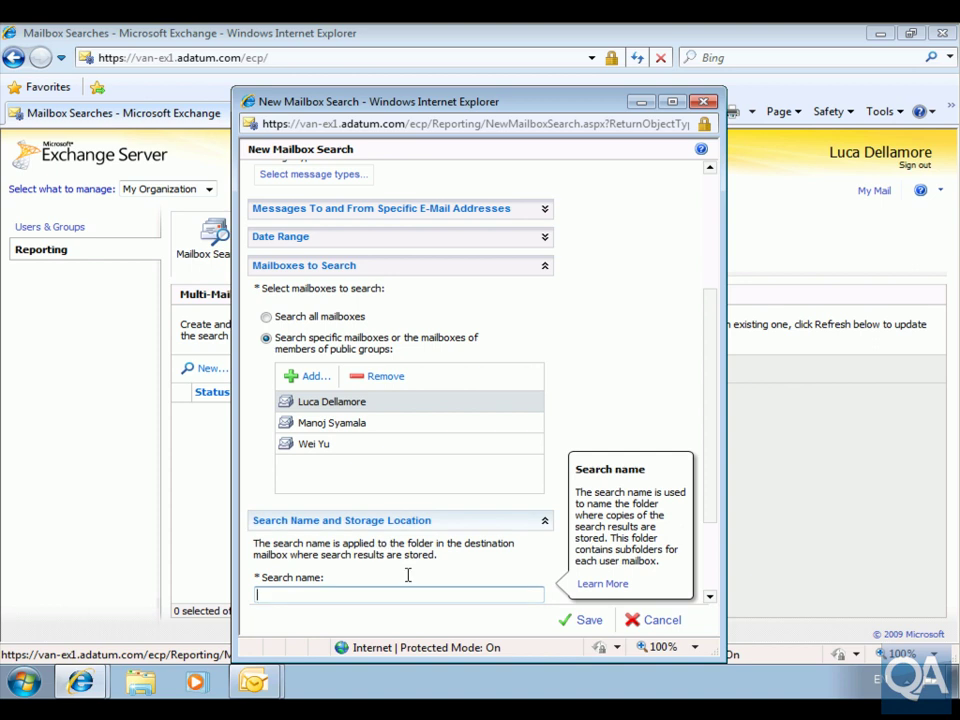
type("ProjectX Discovery")
left_click_drag(716, 458, 574, 572)
left_click(534, 570)
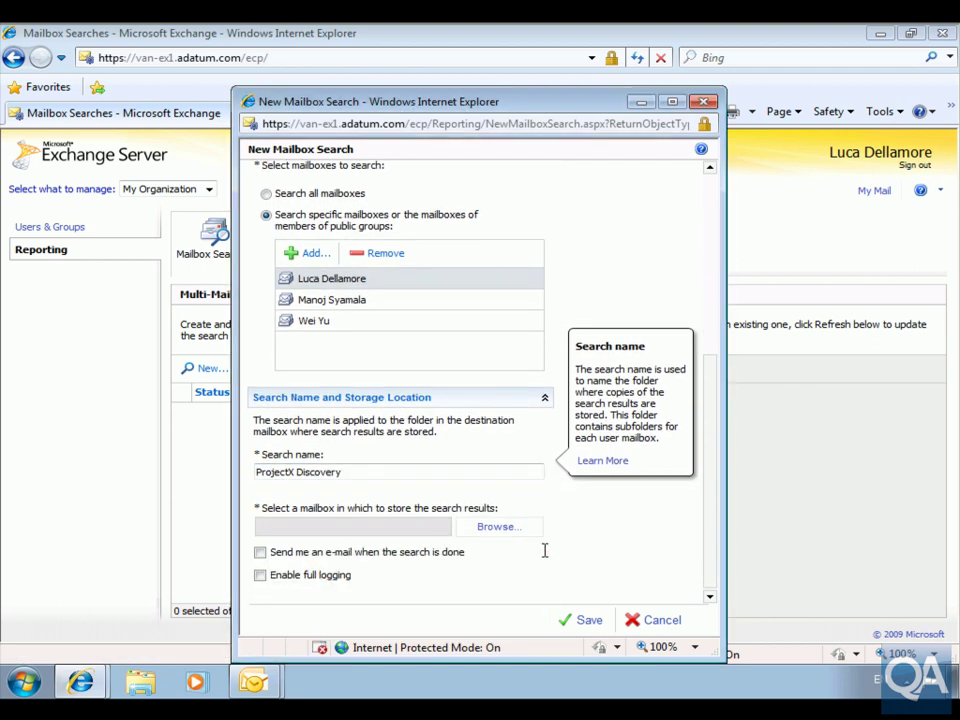
Step: Store results in the Discovery Search Mailbox and save the search to start it
left_click(482, 530)
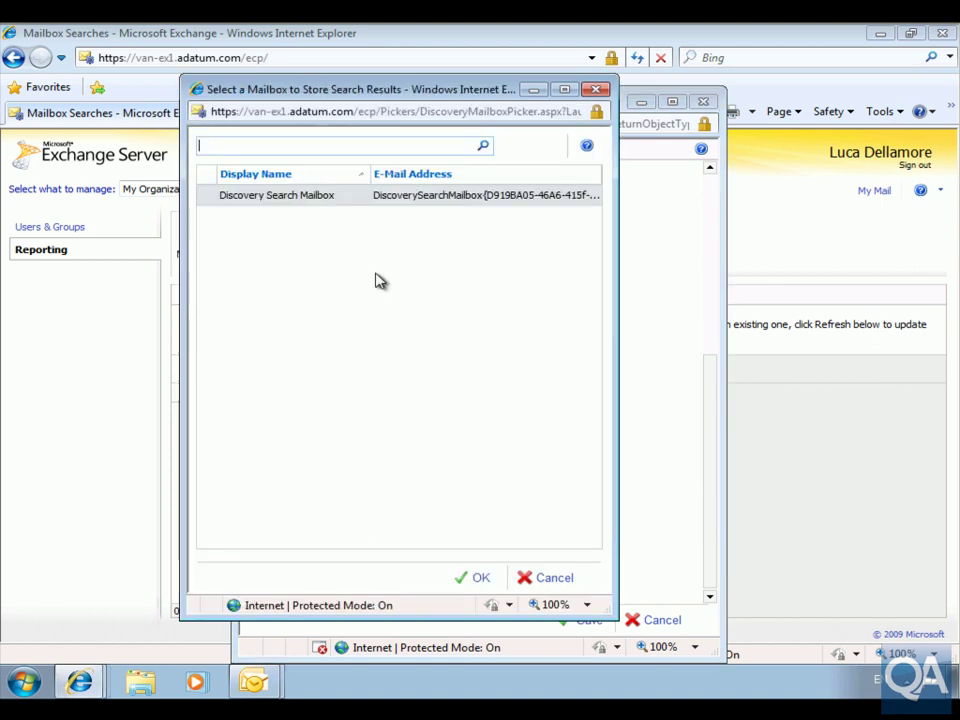
left_click(316, 195)
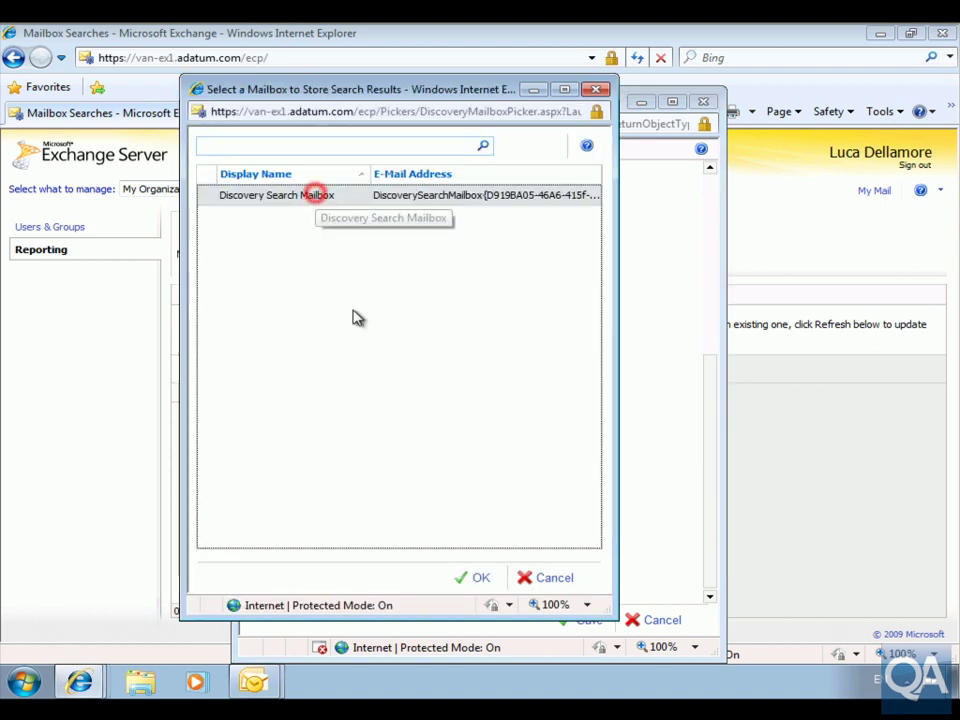
left_click(476, 578)
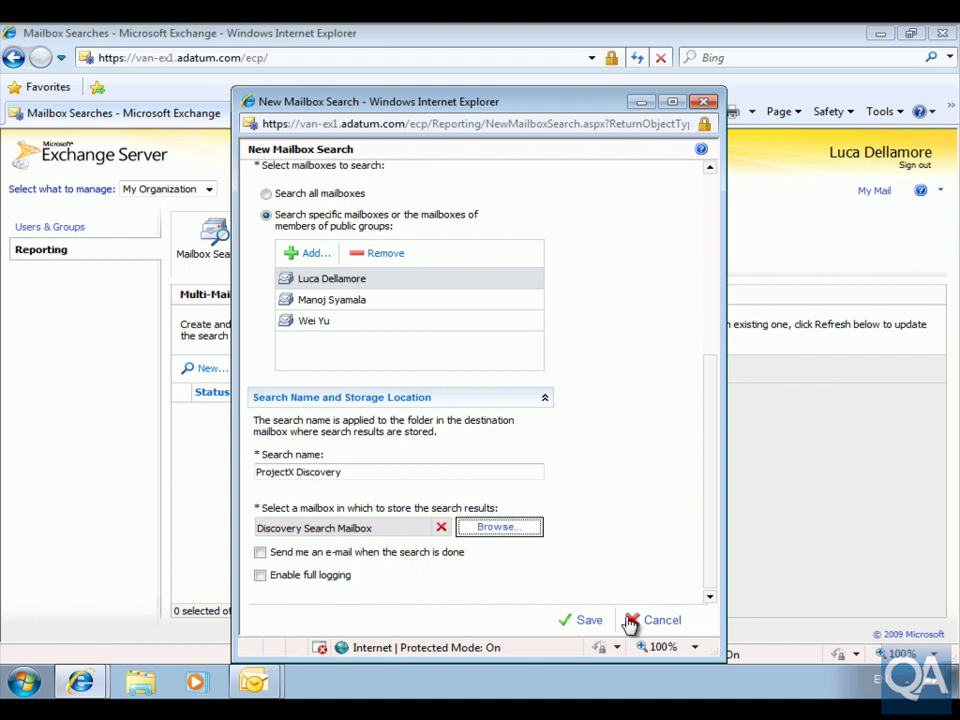
left_click(578, 621)
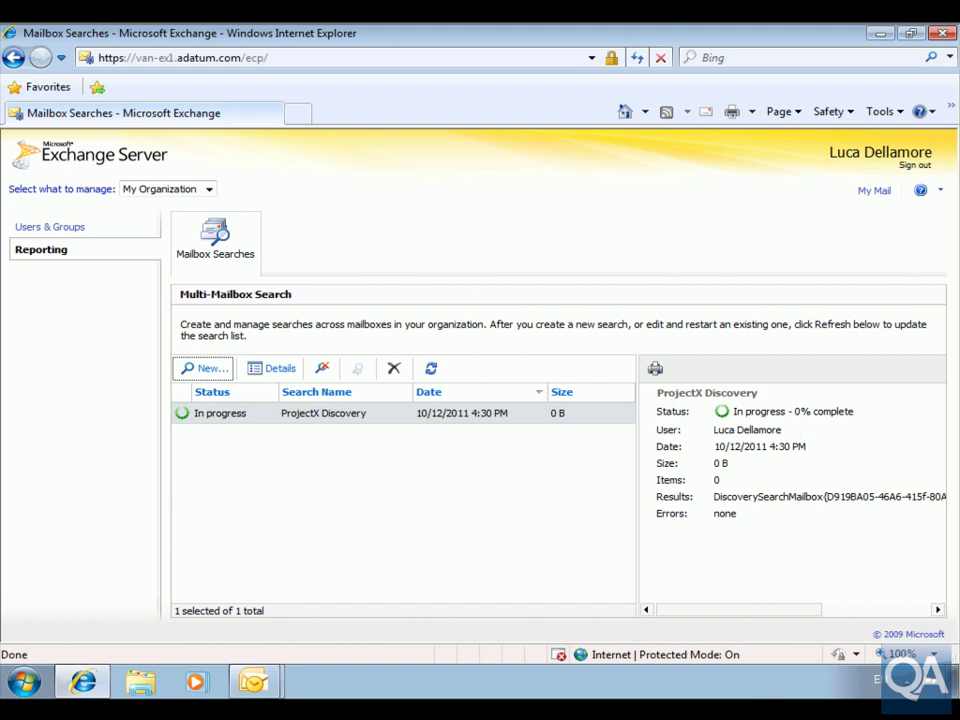
Step: Refresh until ProjectX Discovery shows Succeeded (3 items, 9 KB), then switch to your Outlook Web App mail
left_click(431, 368)
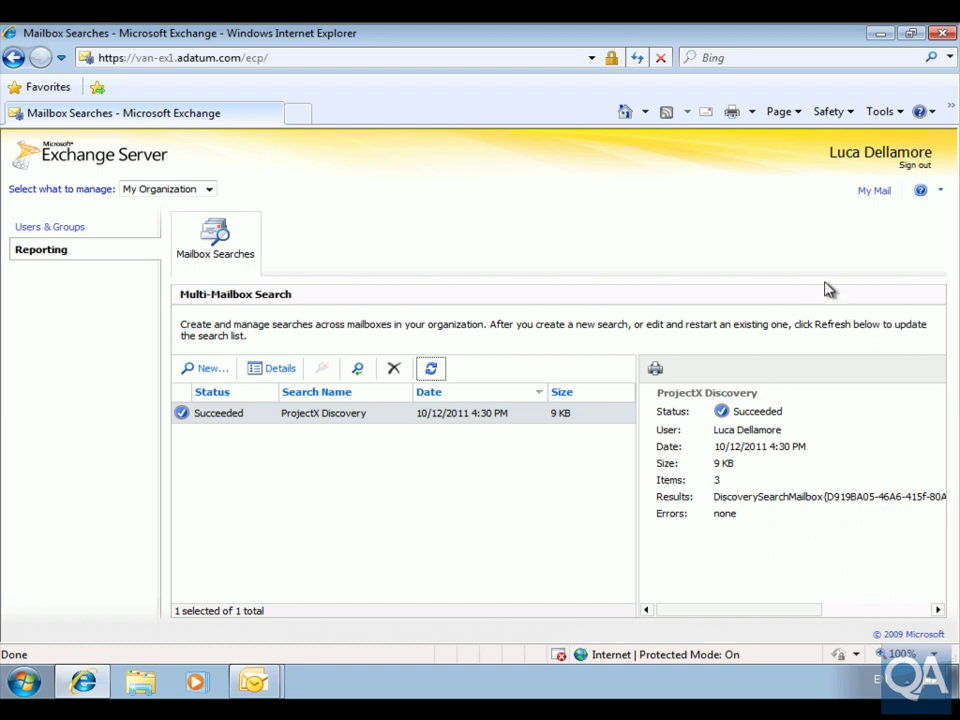
left_click(874, 190)
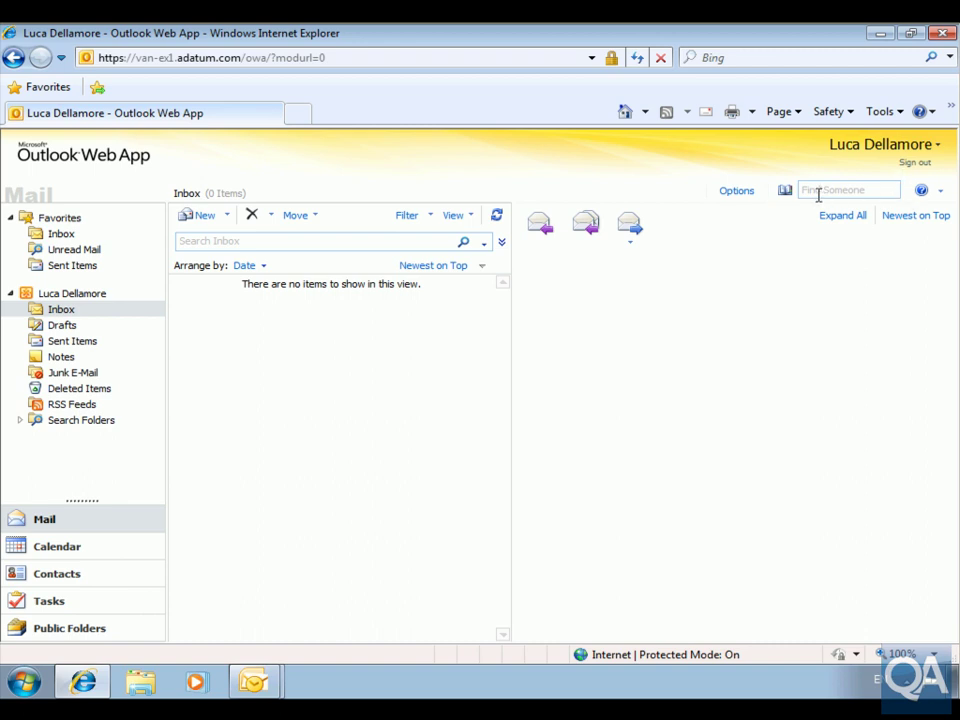
Step: Open the Discovery Search Mailbox as another user's mailbox by entering 'discovery'
left_click(883, 150)
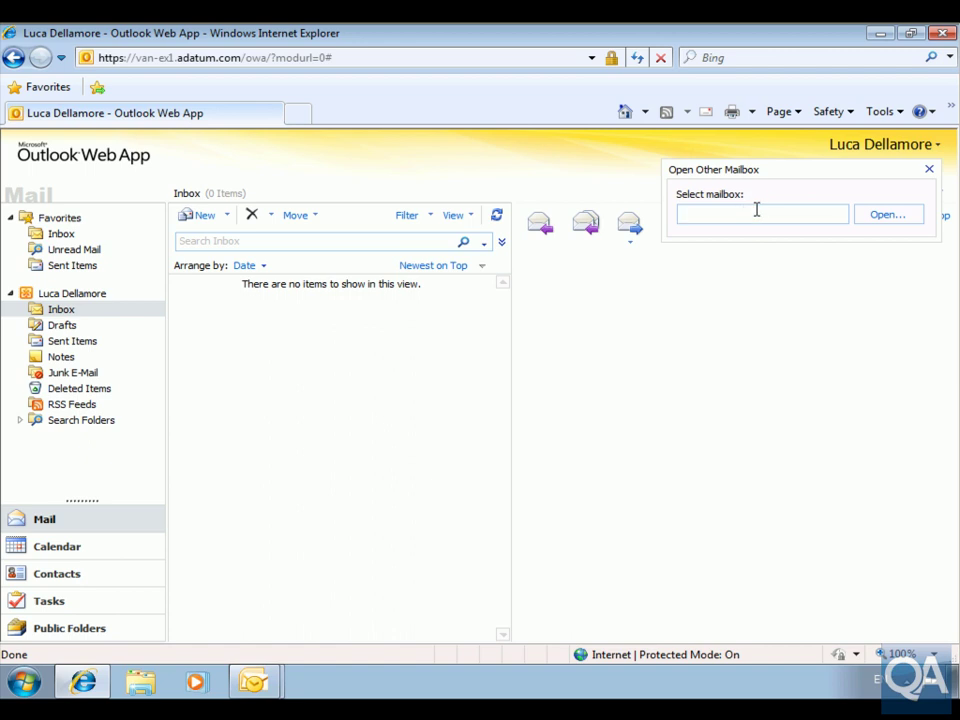
type("discovery")
left_click(877, 217)
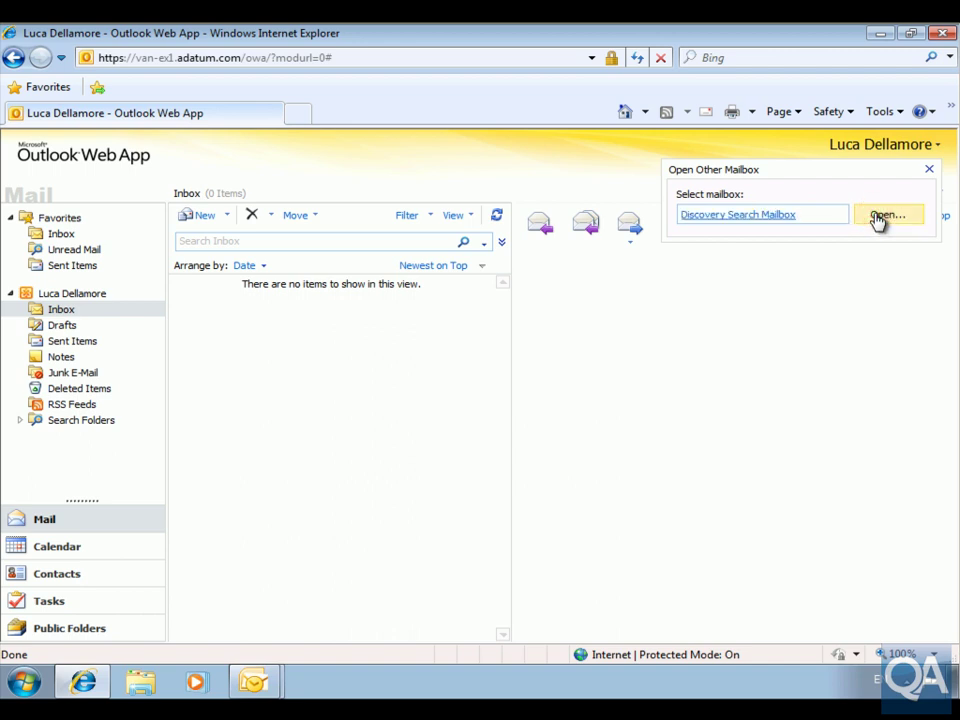
left_click(877, 218)
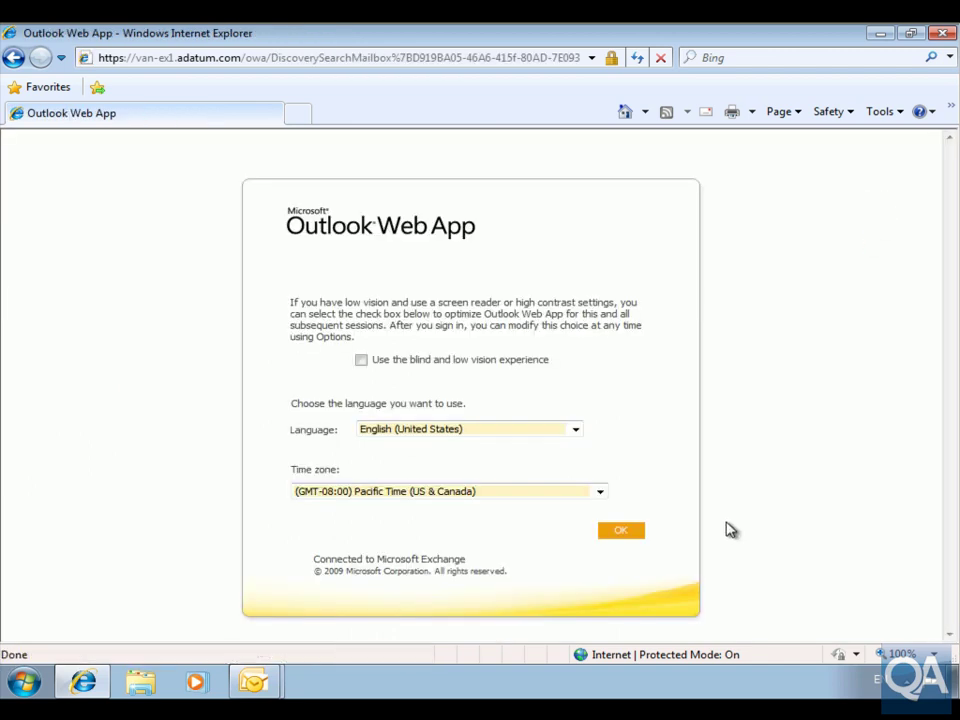
Step: Accept the default language and time zone, then open the ProjectX 'New Message' from Unread Mail
left_click(622, 531)
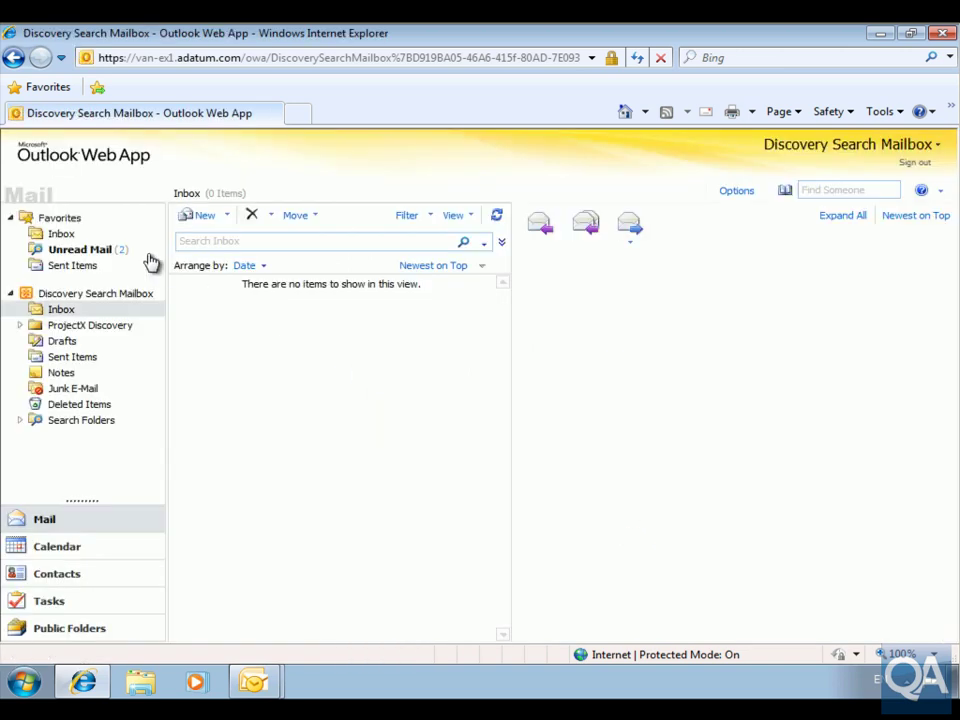
left_click(93, 250)
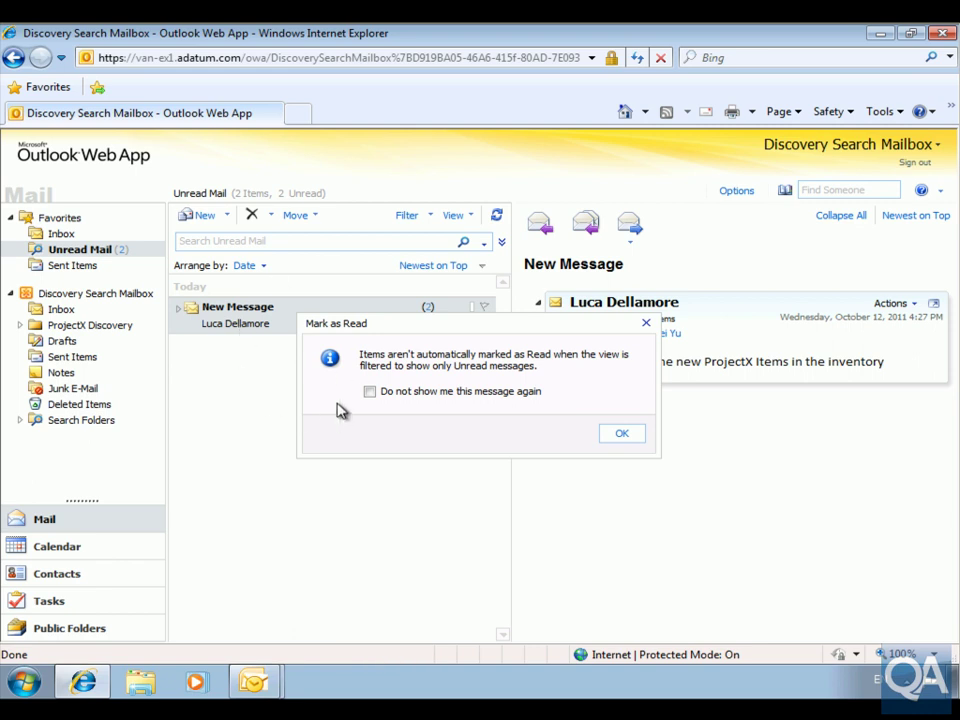
left_click(610, 433)
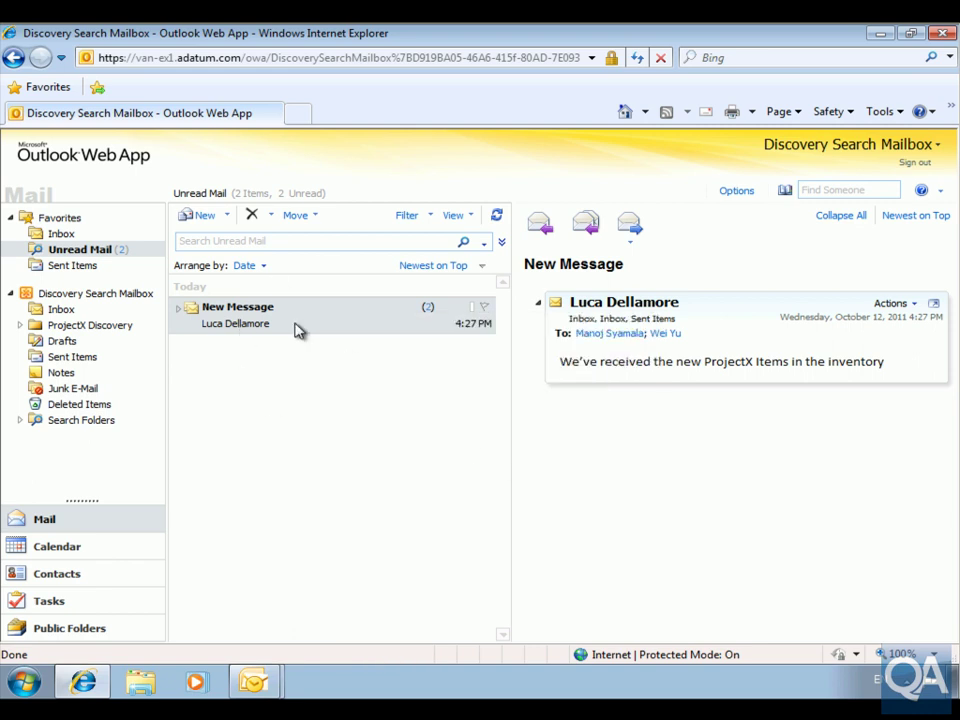
left_click(364, 317)
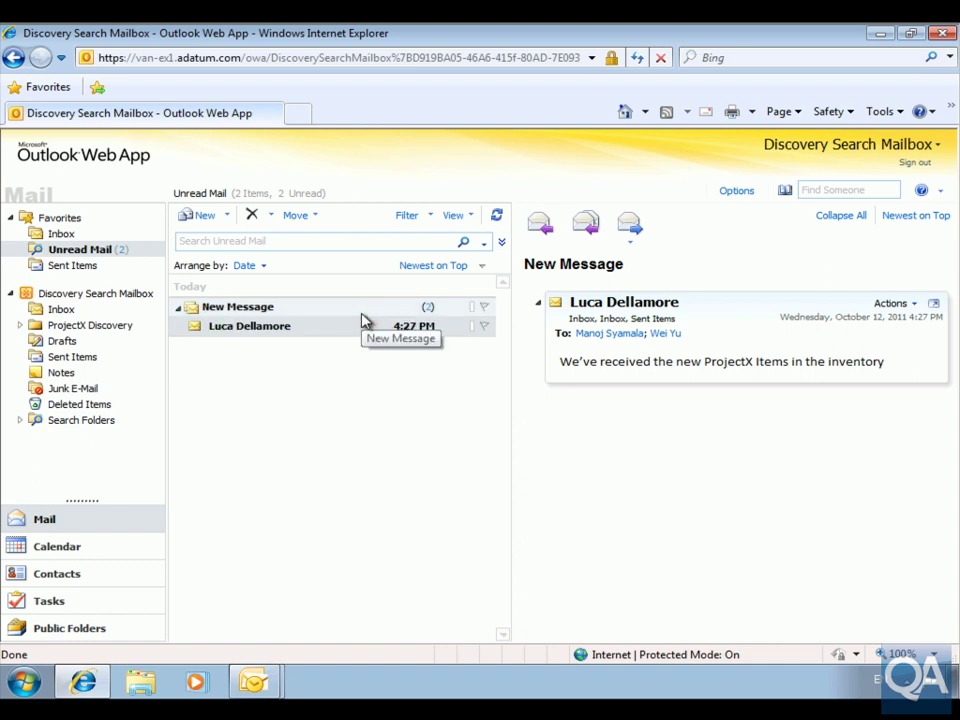
double_click(229, 330)
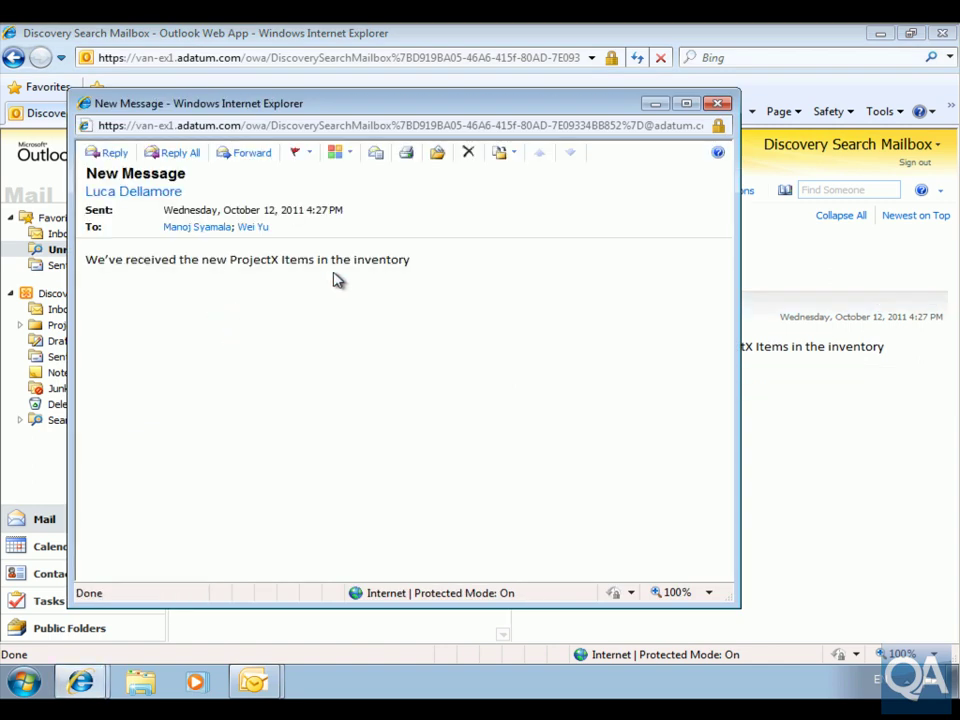